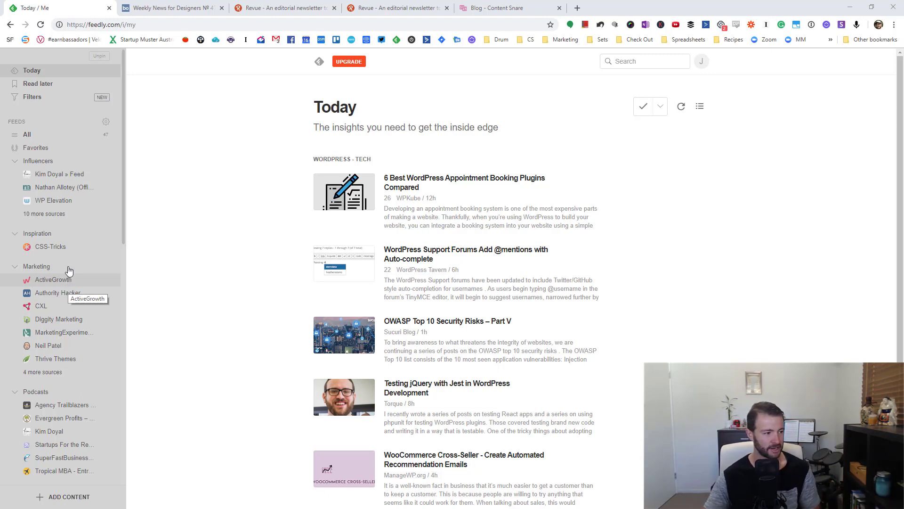
# Search Feedly's Discover keyword alerts for 'agency trailblazer'.
pyautogui.scroll(-10, 71, 283)
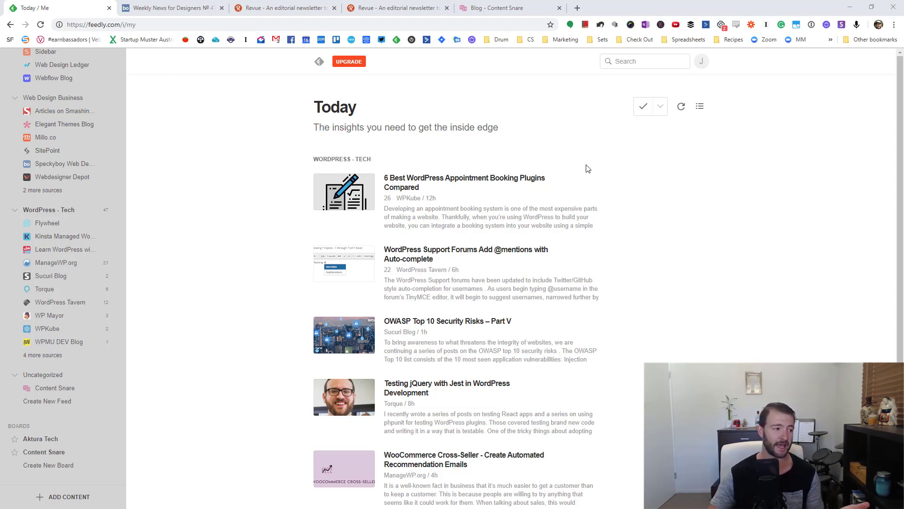
pyautogui.scroll(7, 71, 207)
pyautogui.scroll(3, 92, 194)
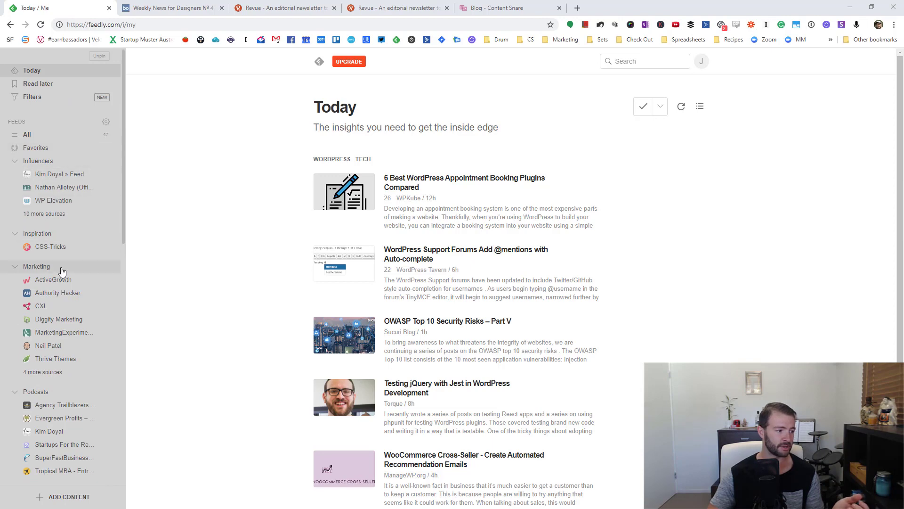
pyautogui.scroll(-3, 61, 268)
pyautogui.scroll(-3, 51, 279)
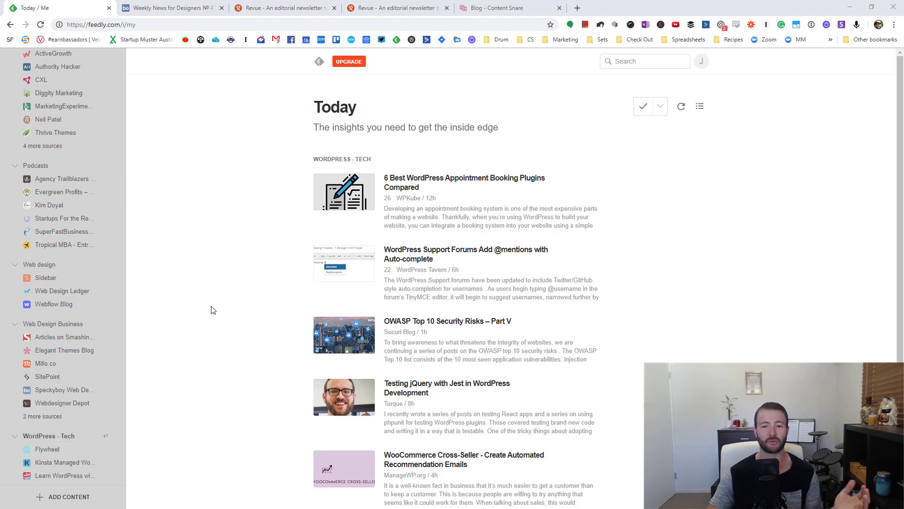
pyautogui.scroll(-8, 113, 327)
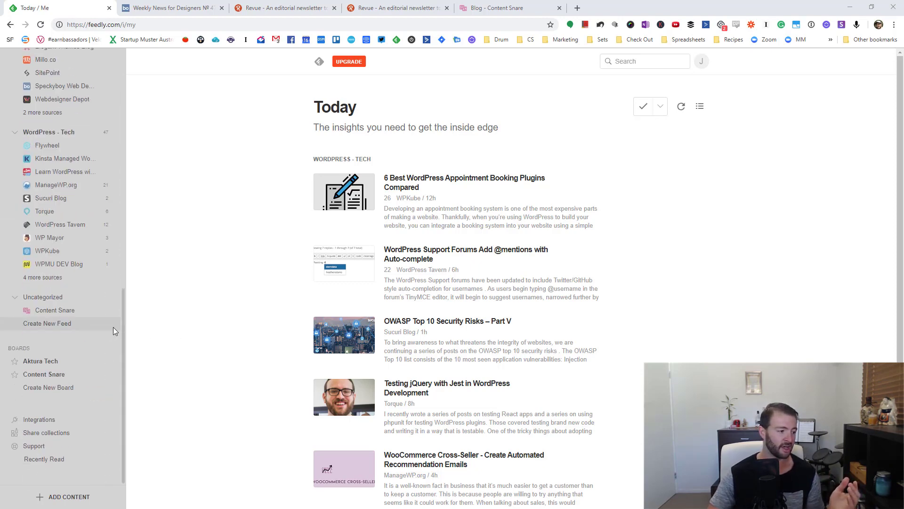
pyautogui.click(61, 500)
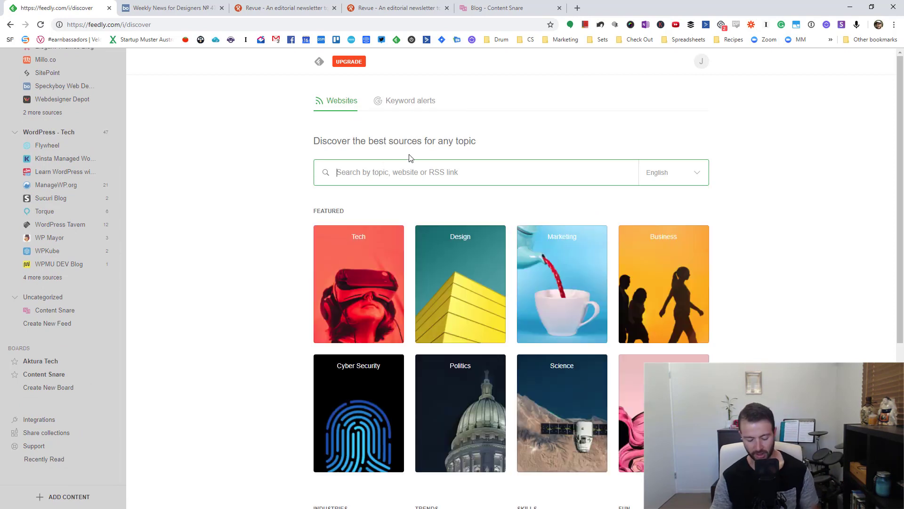
pyautogui.write('age')
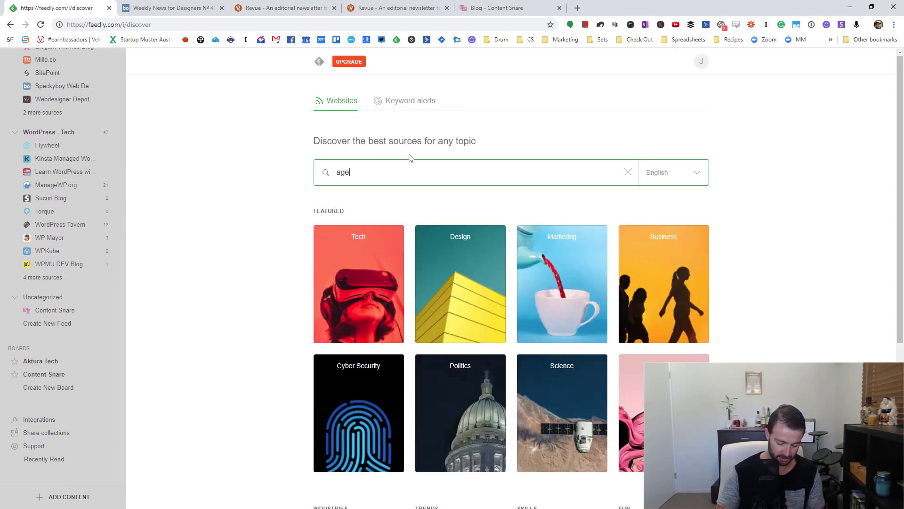
pyautogui.write('ncy trailblazer')
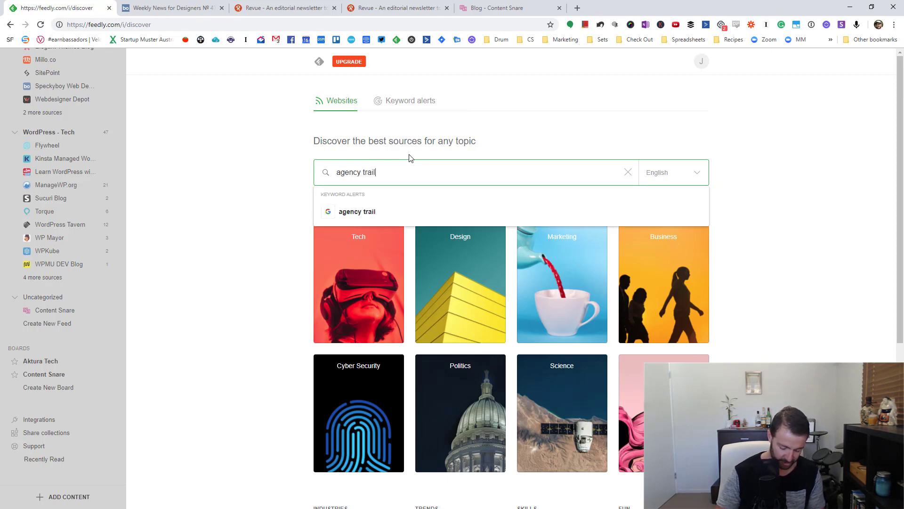
pyautogui.click(408, 216)
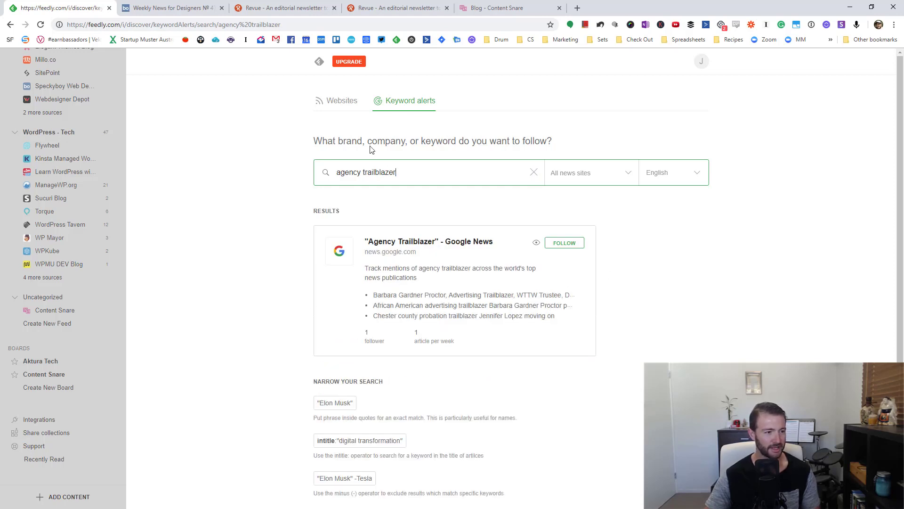
# Return to Websites and browse Tech topic sources like Engadget and The Verge.
pyautogui.click(354, 106)
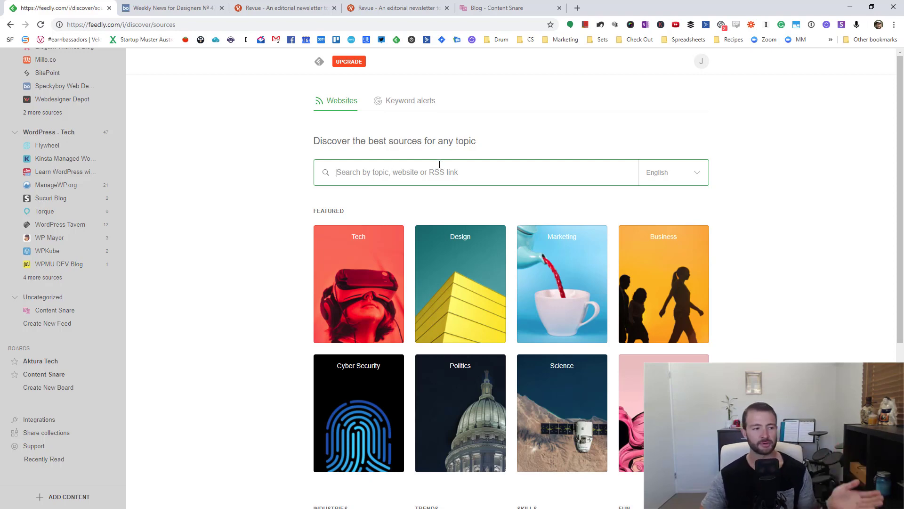
pyautogui.click(396, 99)
pyautogui.click(342, 100)
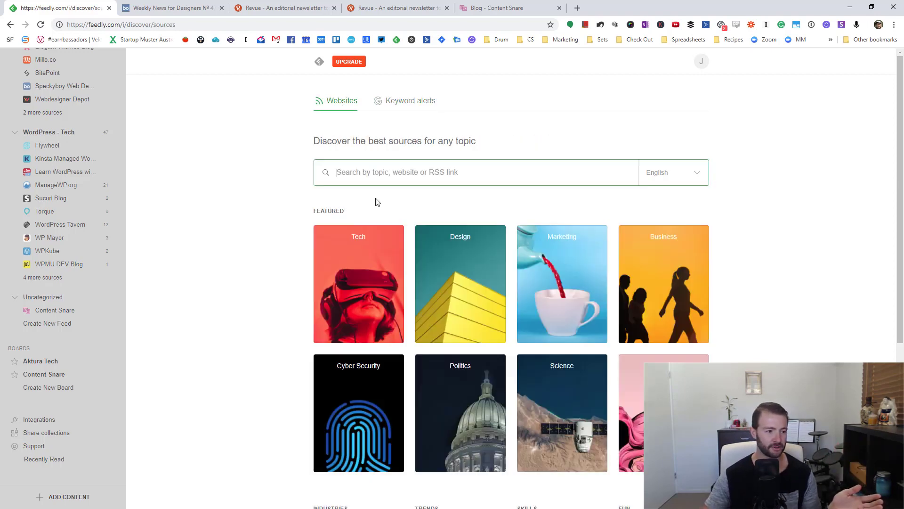
pyautogui.click(373, 290)
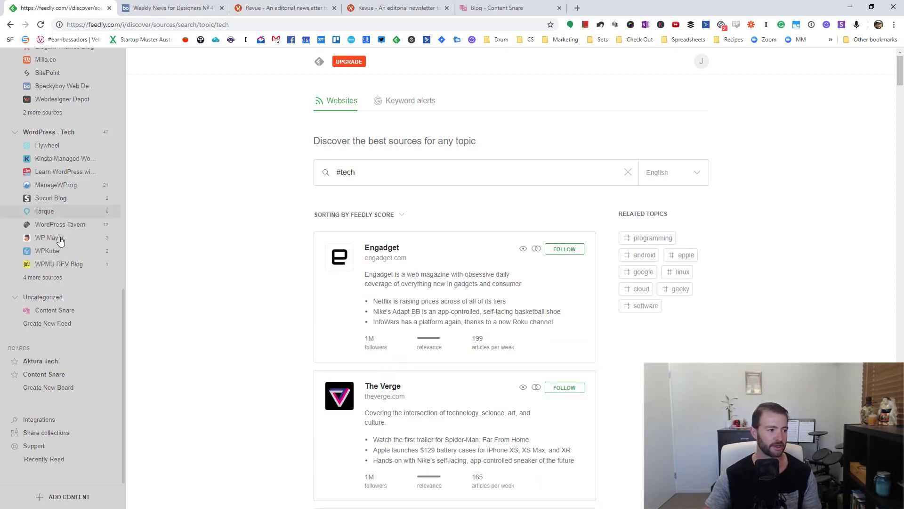
# Open the Kim Doyal » Feed and list all of its articles.
pyautogui.scroll(10, 65, 251)
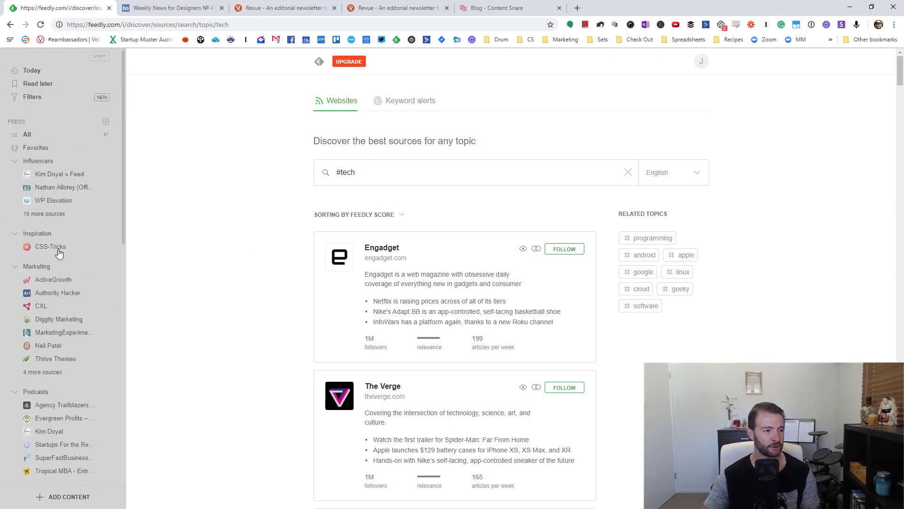
pyautogui.scroll(-6, 87, 301)
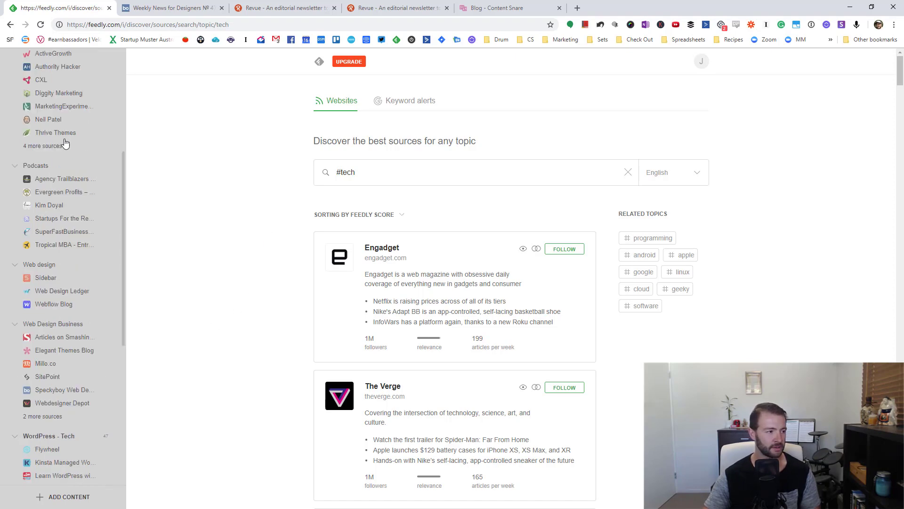
pyautogui.scroll(6, 69, 179)
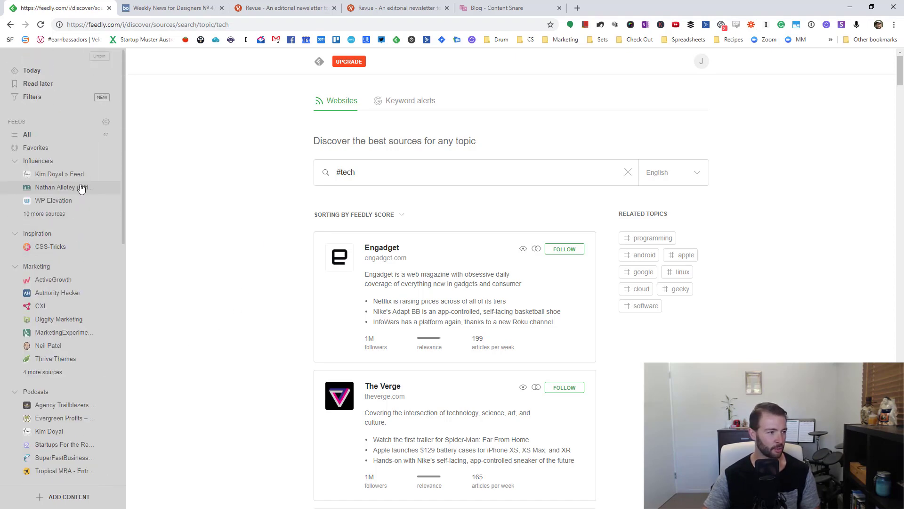
pyautogui.click(60, 174)
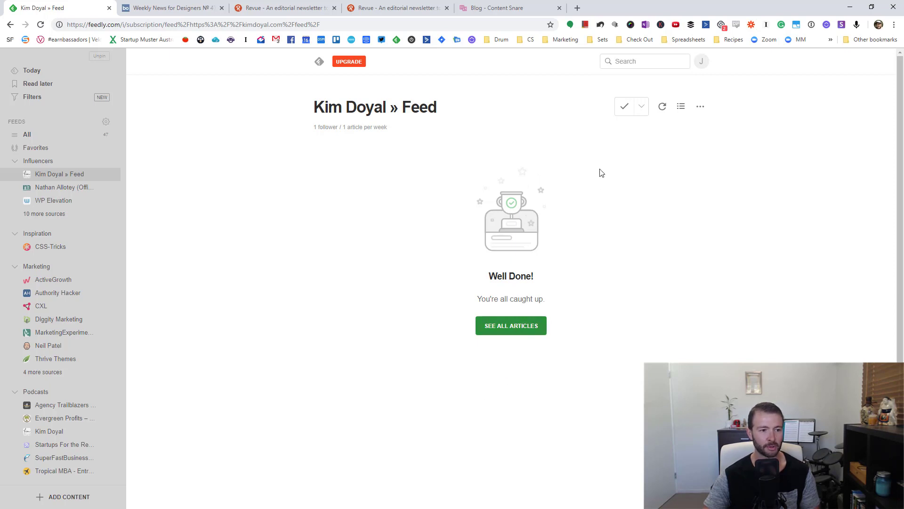
pyautogui.click(510, 328)
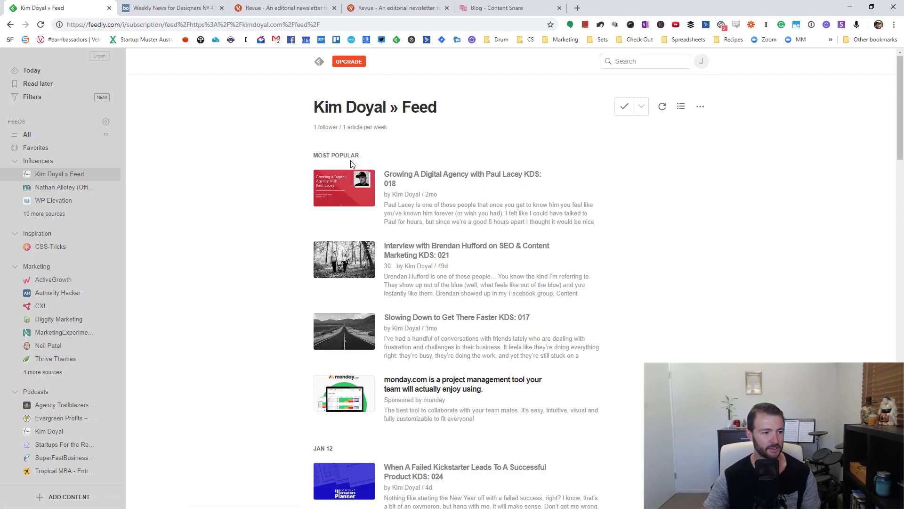
pyautogui.scroll(-3, 398, 155)
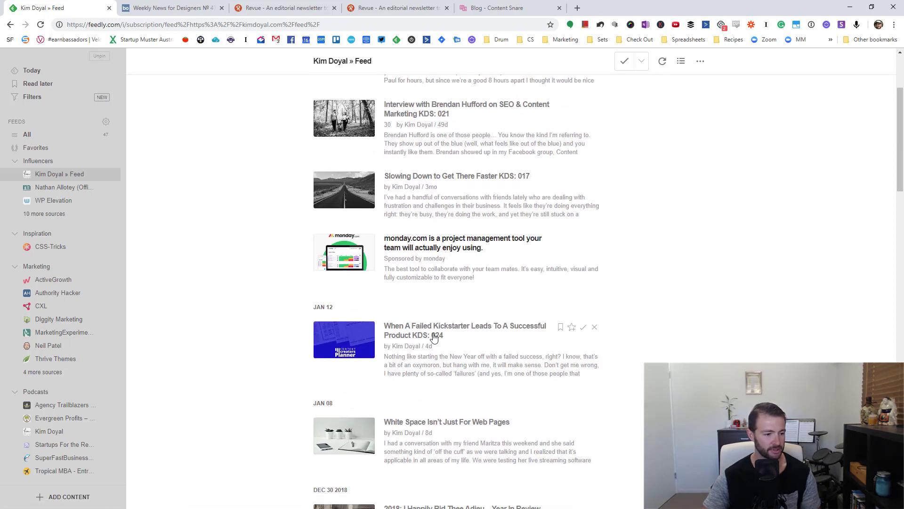
# Read the 'When A Failed Kickstarter' article and open its original post on kimdoyal.com.
pyautogui.click(454, 371)
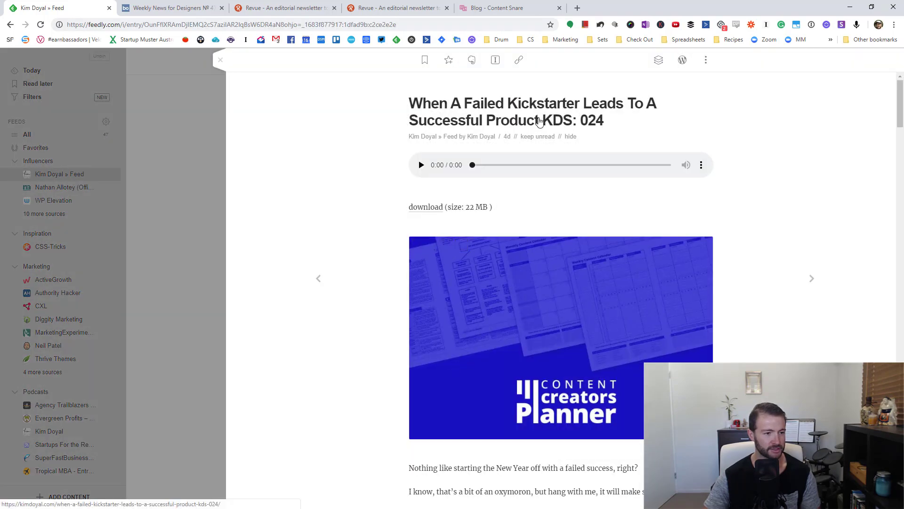
pyautogui.scroll(-15, 552, 207)
pyautogui.scroll(-10, 551, 206)
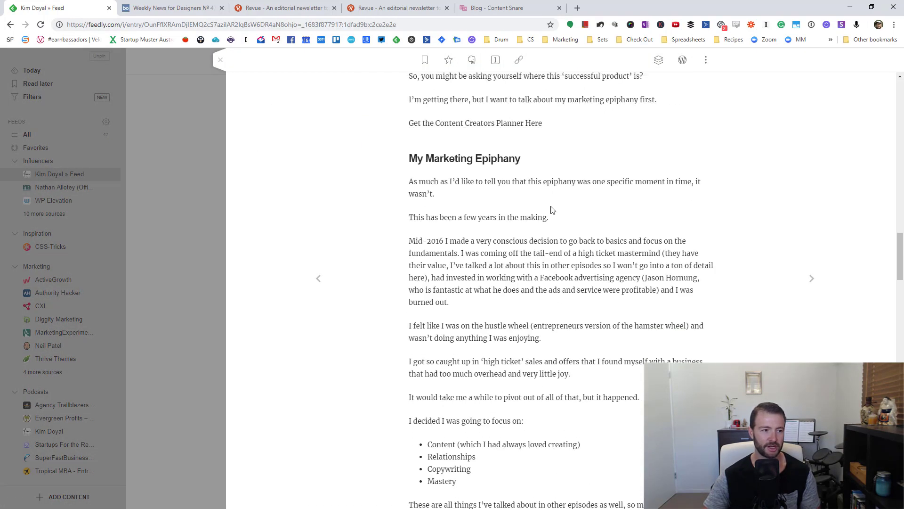
pyautogui.scroll(20, 551, 207)
pyautogui.scroll(-5, 552, 208)
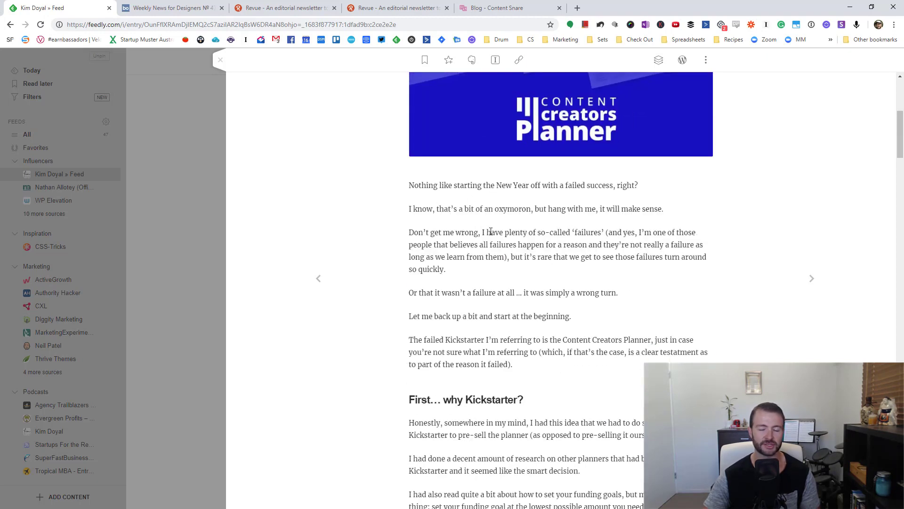
pyautogui.scroll(3, 508, 314)
pyautogui.scroll(3, 499, 211)
pyautogui.scroll(-1, 480, 110)
pyautogui.scroll(1, 481, 107)
pyautogui.click(480, 105)
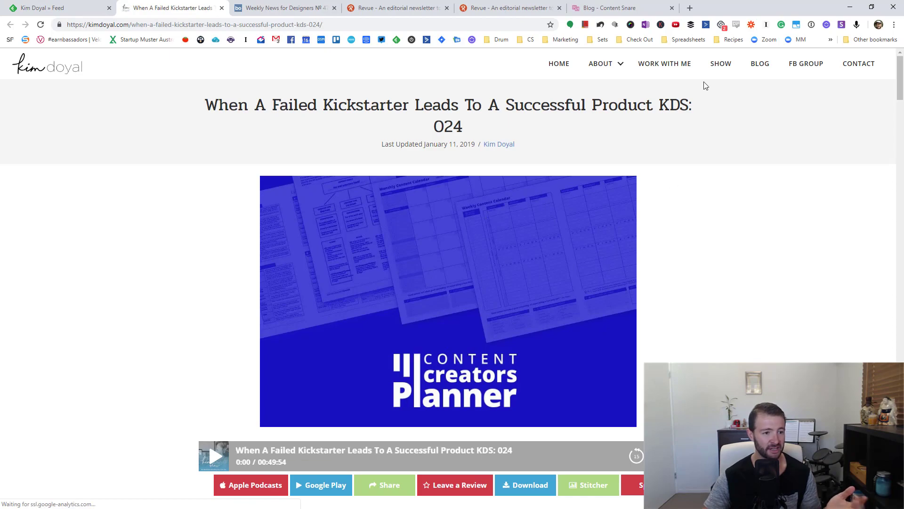
# Select the kimdoyal.com post's URL and bring up the Push by Zapier zap list.
pyautogui.scroll(-18, 769, 239)
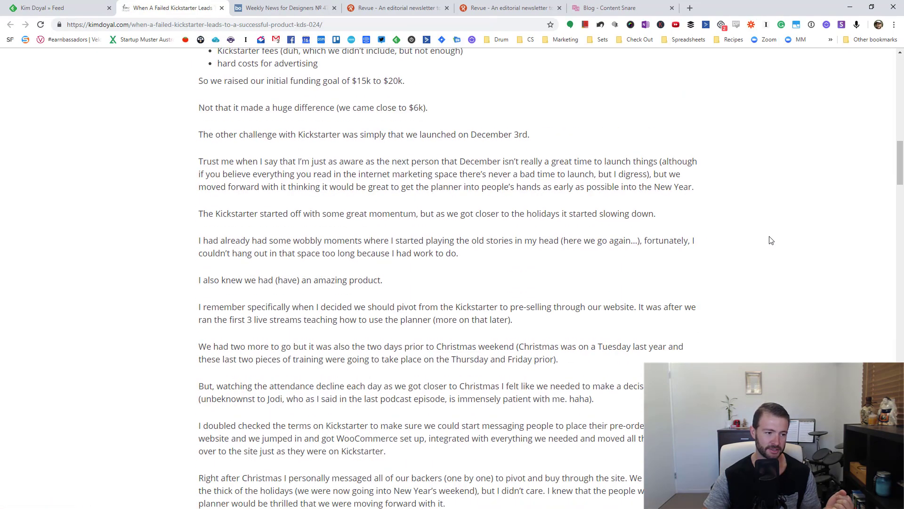
pyautogui.scroll(18, 770, 240)
pyautogui.click(327, 26)
pyautogui.moveTo(323, 25); pyautogui.dragTo(230, 24)
pyautogui.moveTo(88, 18); pyautogui.dragTo(66, 24)
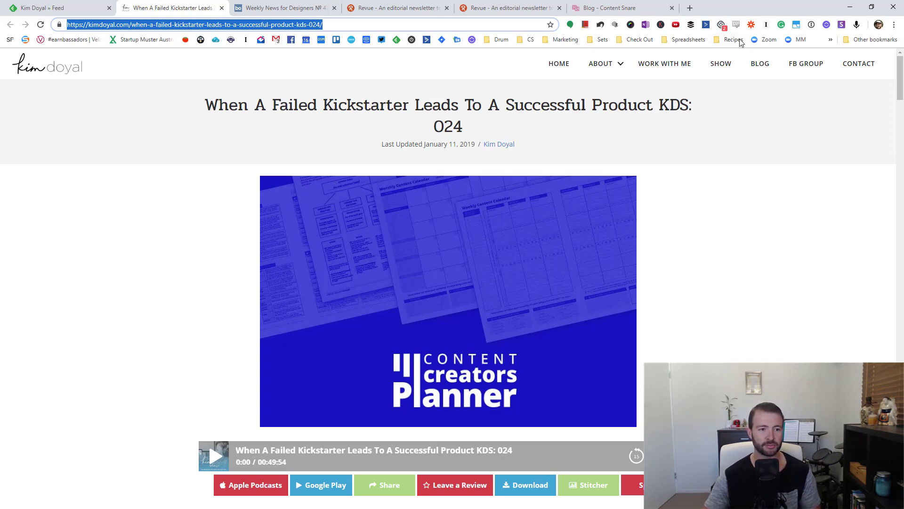
pyautogui.click(751, 25)
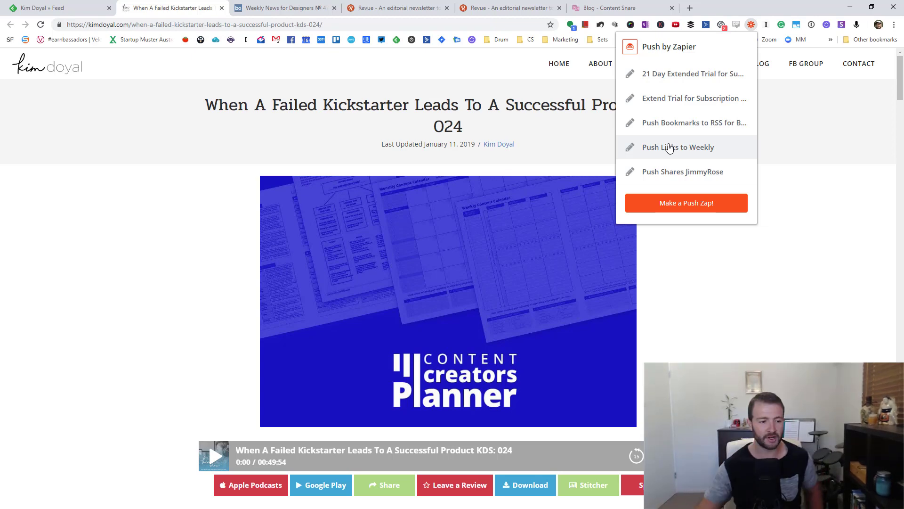
# Push the Kickstarter link to Weekly with a note recommending the podcast, then return to Feedly.
pyautogui.click(669, 148)
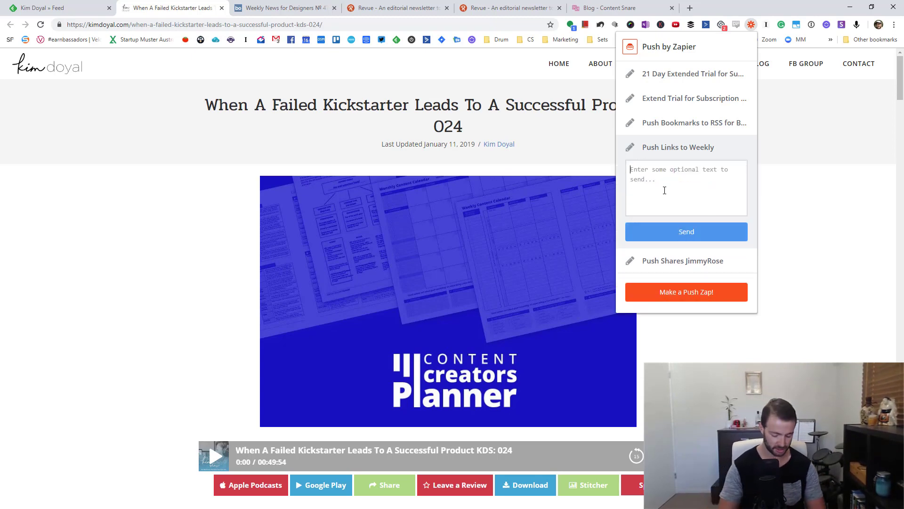
pyautogui.write('Hey ch')
pyautogui.write('eck out this ')
pyautogui.write('awesome podca')
pyautogui.press('BackSpace')
pyautogui.write('podcas')
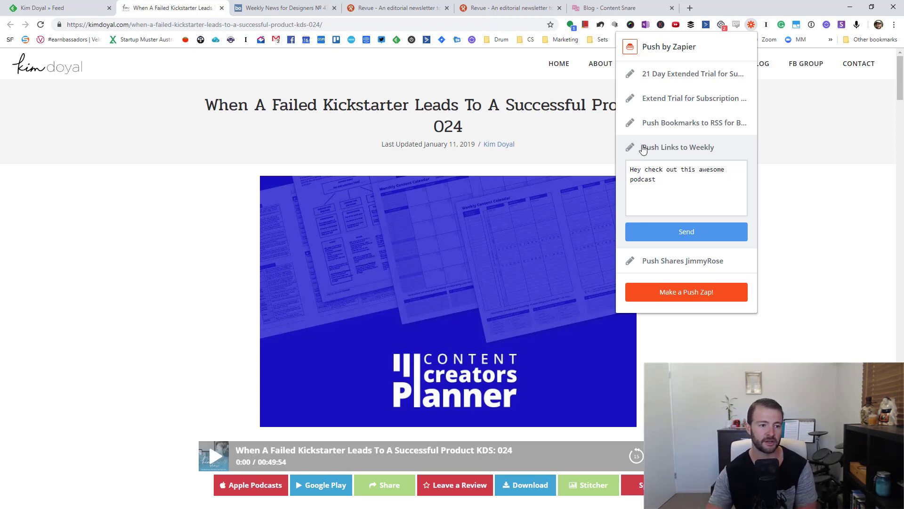
pyautogui.click(681, 234)
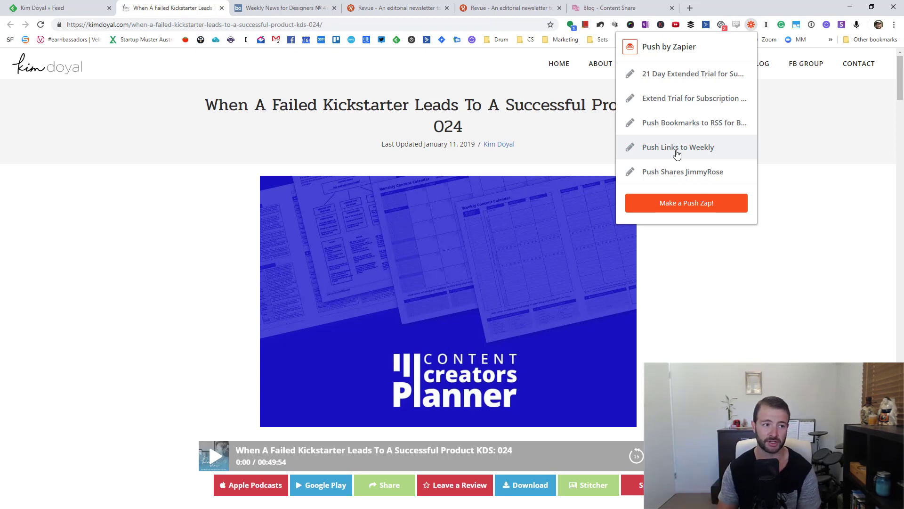
pyautogui.click(161, 208)
pyautogui.click(66, 8)
# Go through the ManageWP.org feed's articles and mark the whole feed as read.
pyautogui.click(184, 185)
pyautogui.scroll(-10, 81, 200)
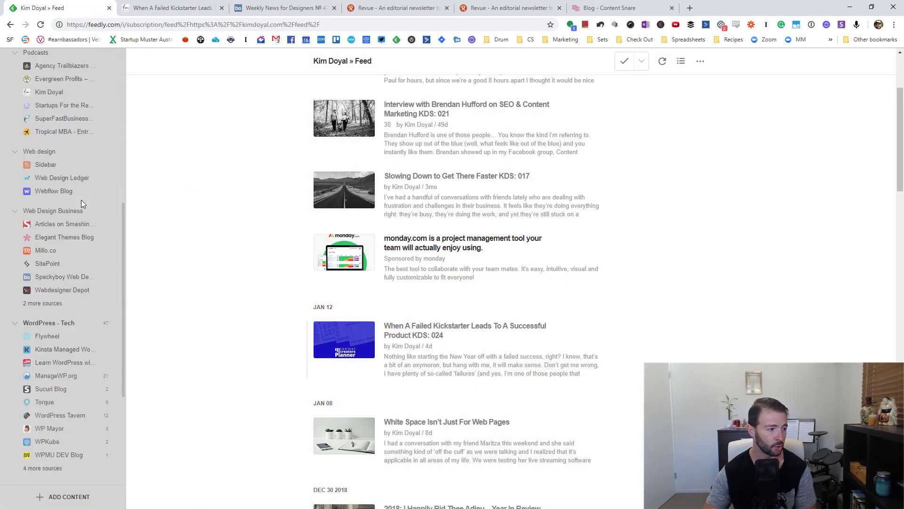
pyautogui.click(73, 267)
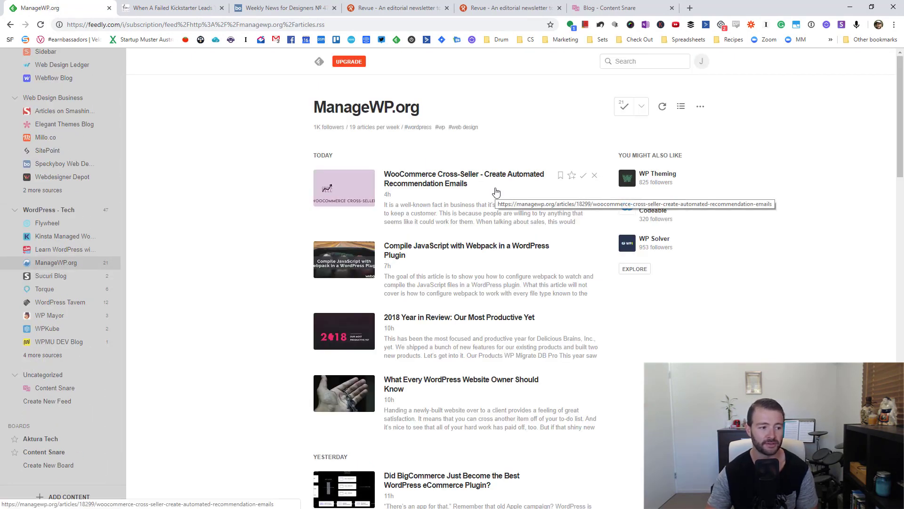
pyautogui.scroll(-6, 647, 313)
pyautogui.scroll(-4, 648, 314)
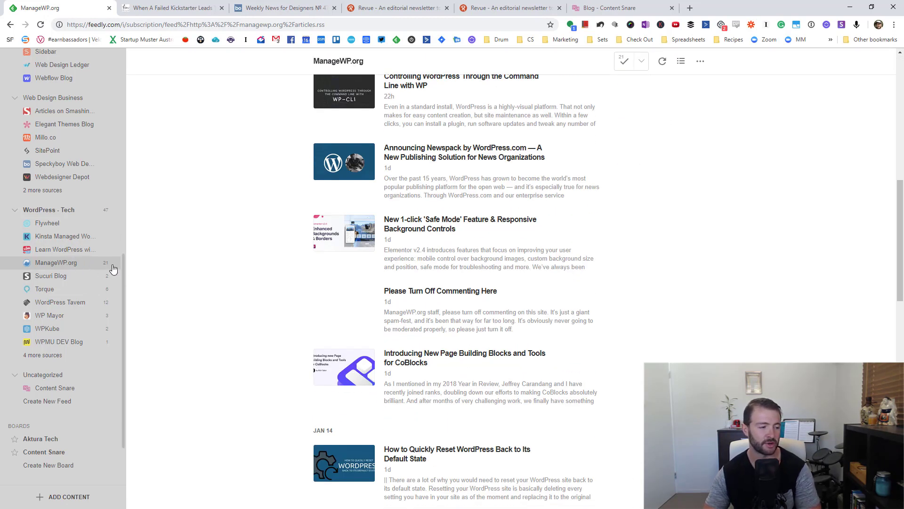
pyautogui.scroll(-8, 541, 323)
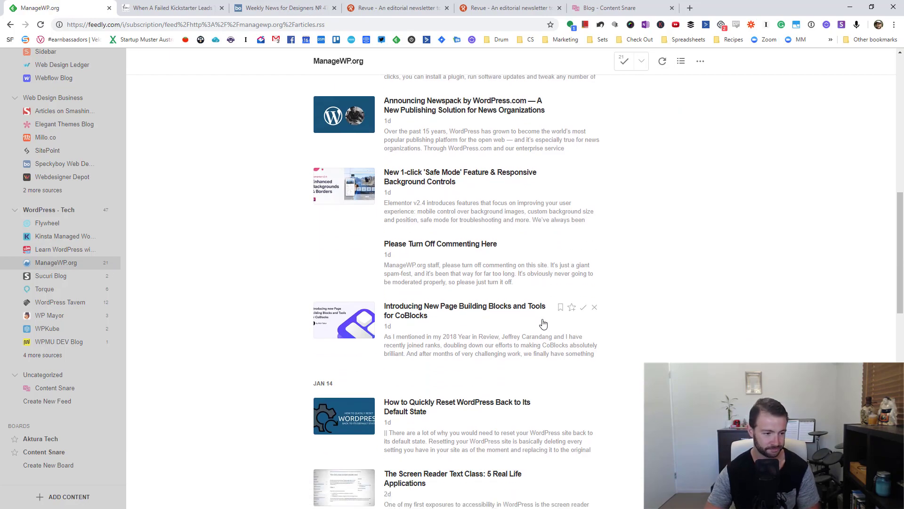
pyautogui.scroll(16, 544, 323)
pyautogui.scroll(2, 543, 324)
pyautogui.scroll(-10, 543, 324)
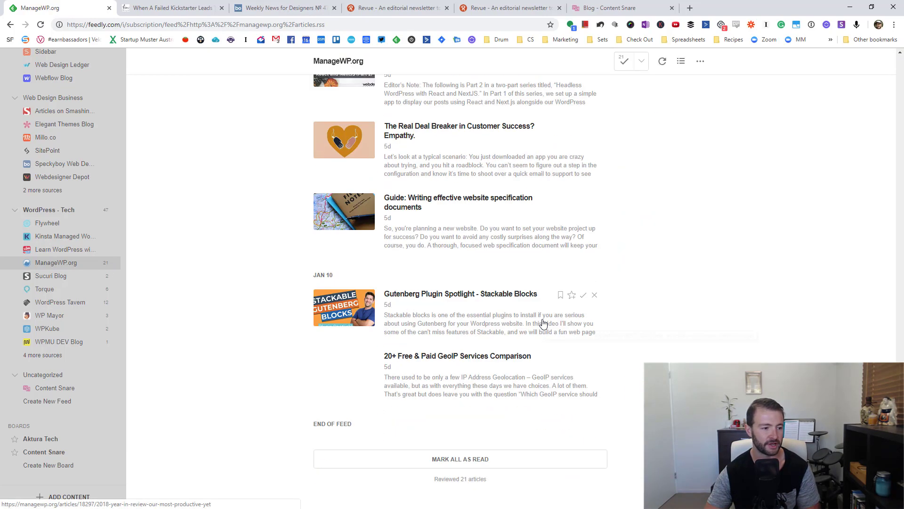
pyautogui.scroll(10, 543, 324)
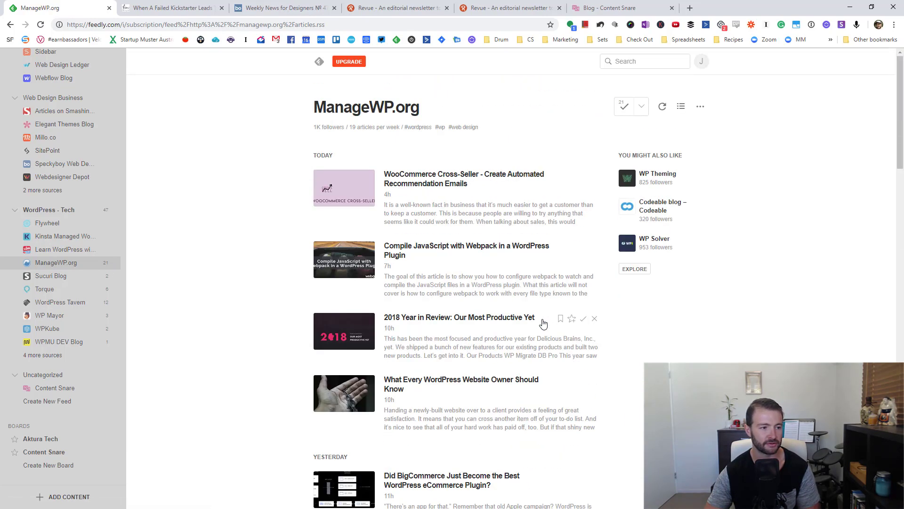
pyautogui.click(622, 107)
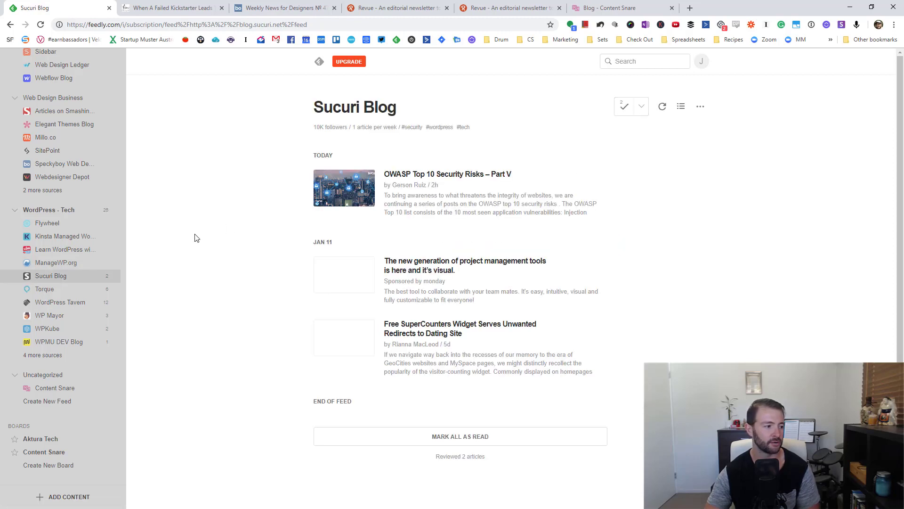
# Push the Sucuri SuperCounters widget article to Weekly via Push by Zapier.
pyautogui.click(429, 335)
pyautogui.click(485, 112)
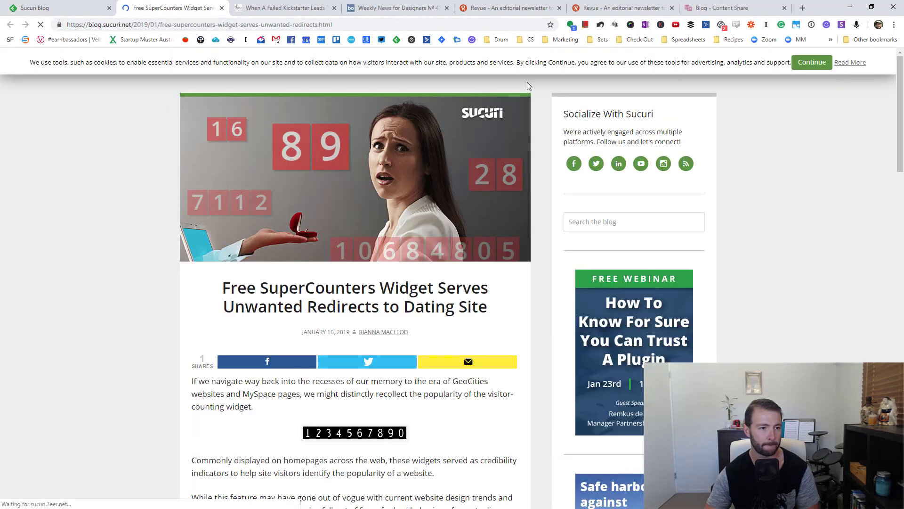
pyautogui.click(751, 24)
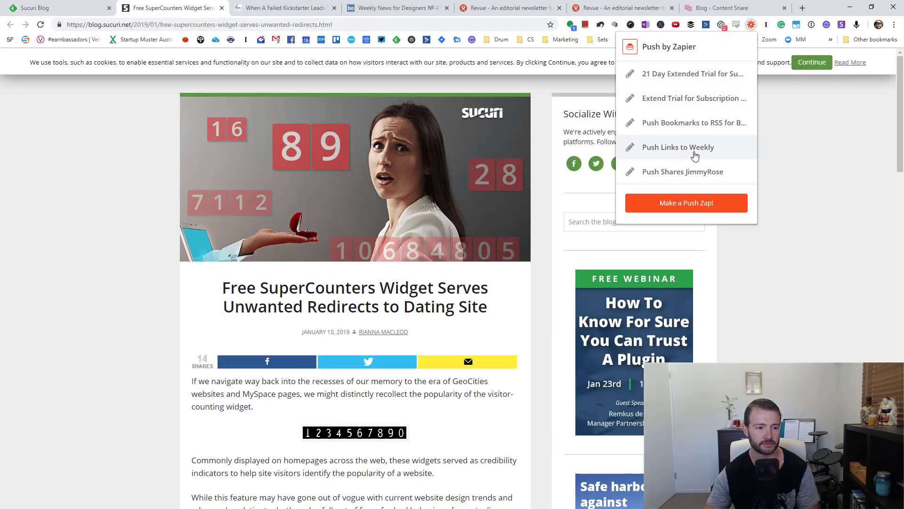
pyautogui.click(659, 145)
pyautogui.click(222, 8)
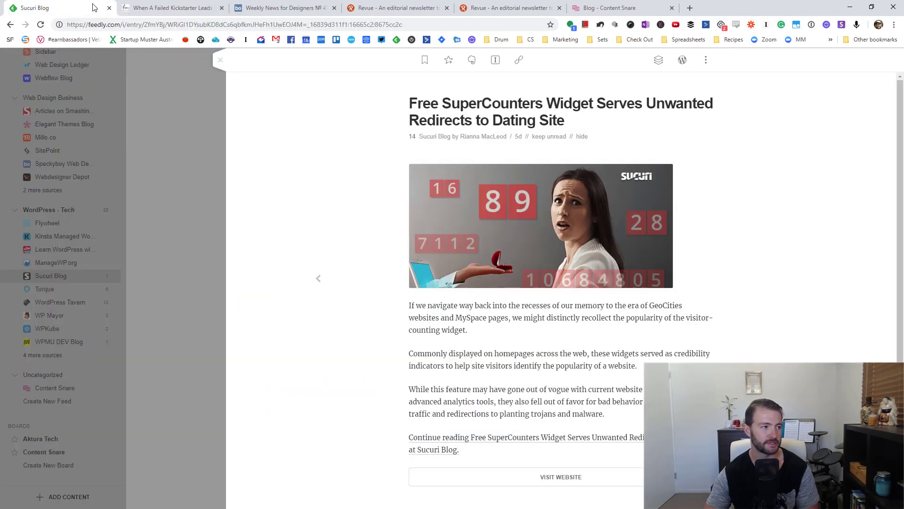
# Clear the Sucuri and Torque feeds and advance to the caught-up WPKube feed.
pyautogui.click(193, 170)
pyautogui.hotkey('shift', 'j')
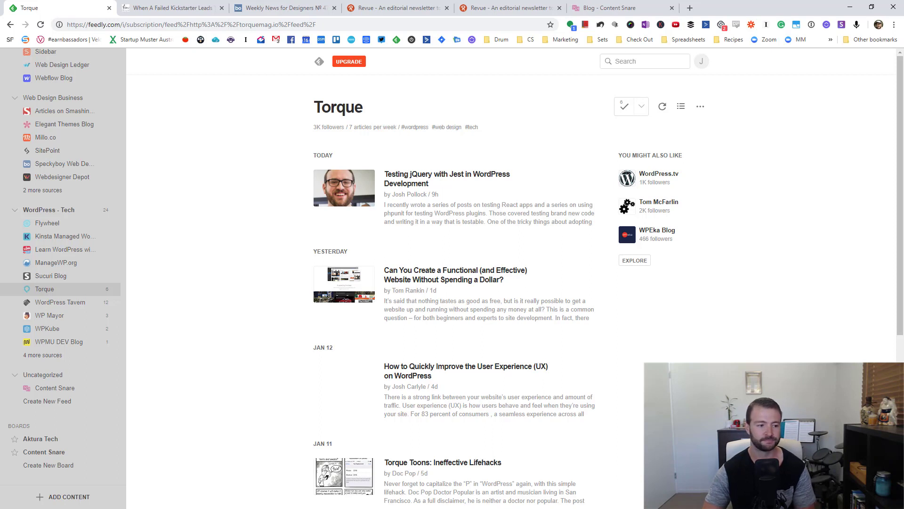
pyautogui.click(47, 328)
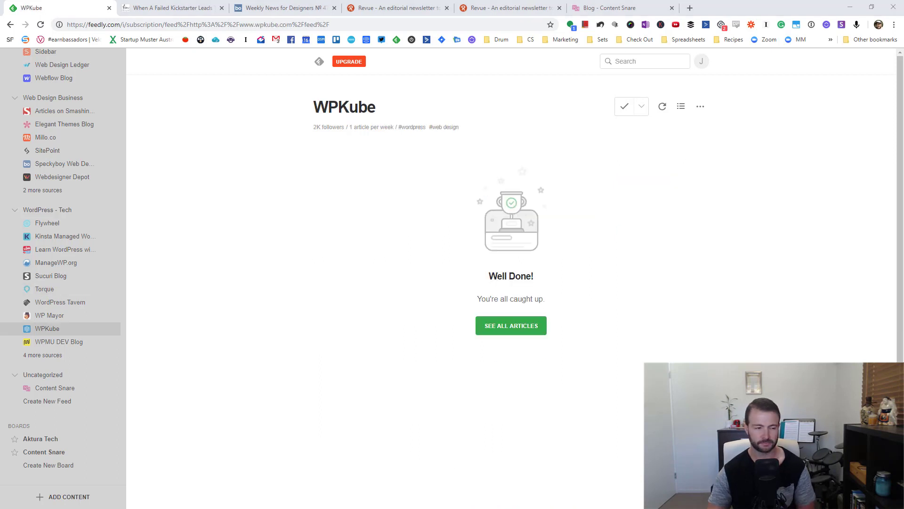
pyautogui.click(619, 422)
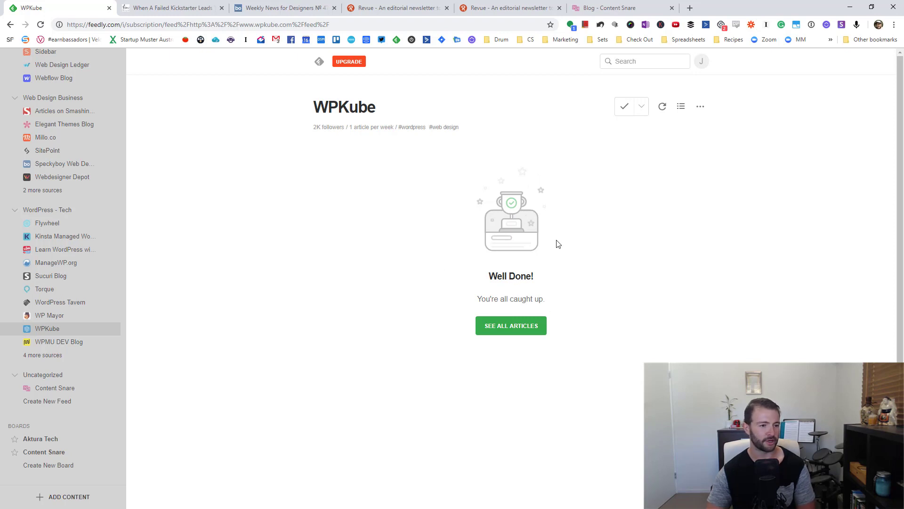
pyautogui.scroll(-1, 558, 244)
pyautogui.scroll(1, 558, 243)
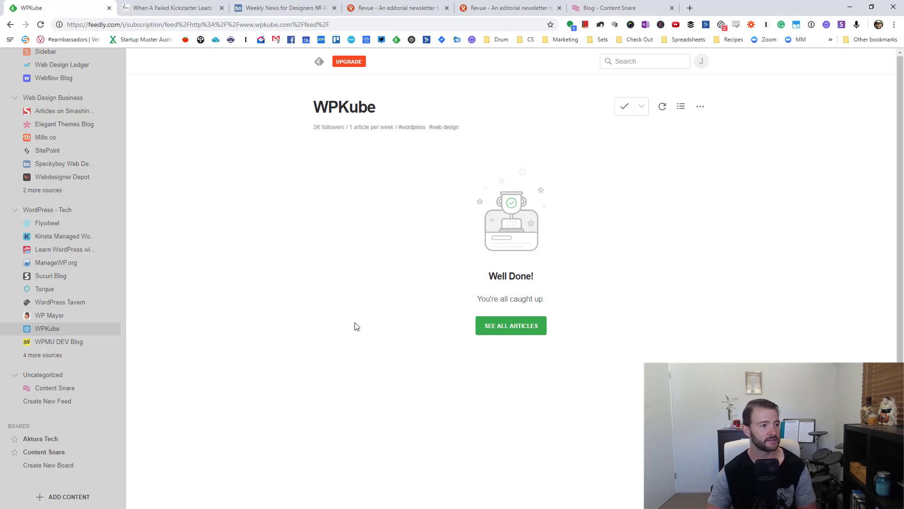
pyautogui.scroll(-1, 349, 311)
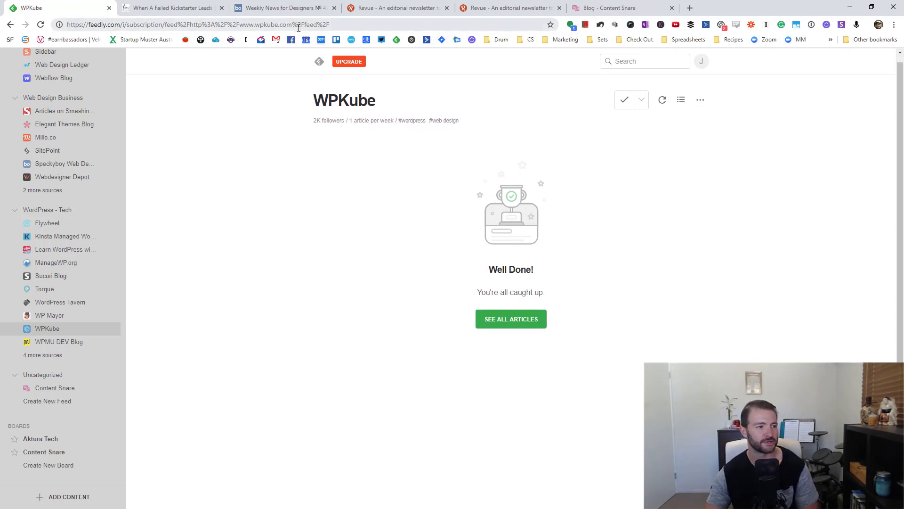
# Switch to the Weekly News for Designers № 470 page and scroll its article cards.
pyautogui.click(289, 8)
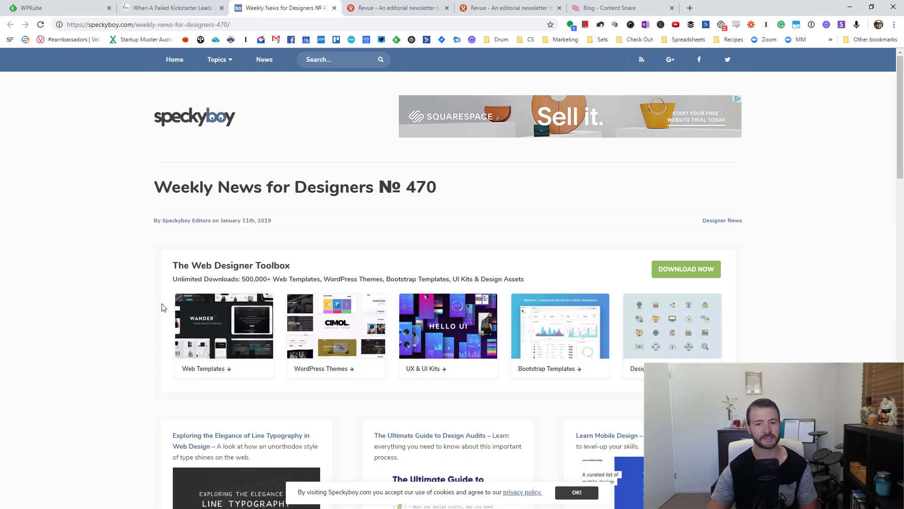
pyautogui.scroll(-4, 113, 329)
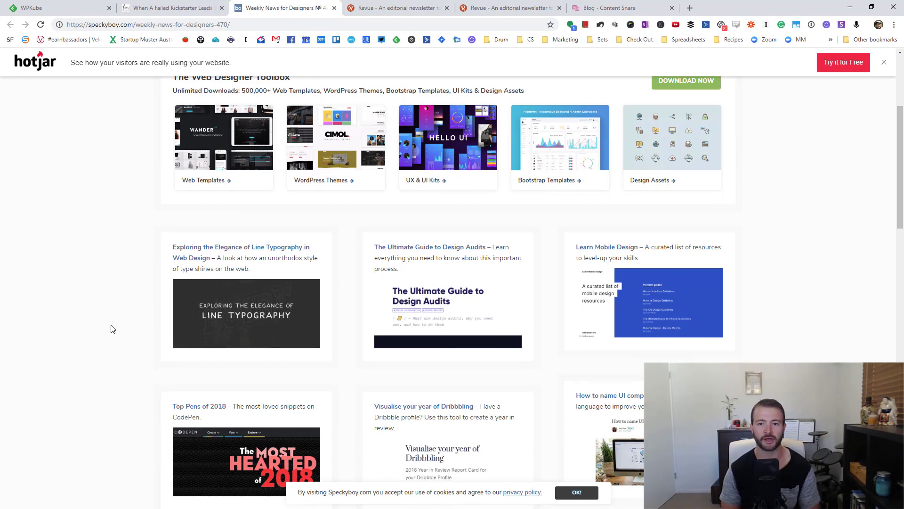
# Load sparktoro.com/trending in a new tab and open the January 2019 top stories.
pyautogui.click(689, 8)
pyautogui.write('sparktoro.com/trending')
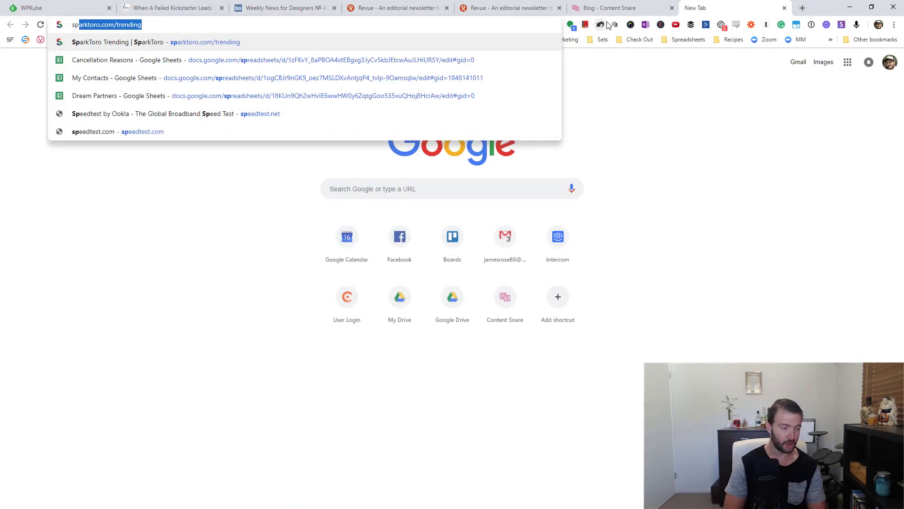
pyautogui.press('Return')
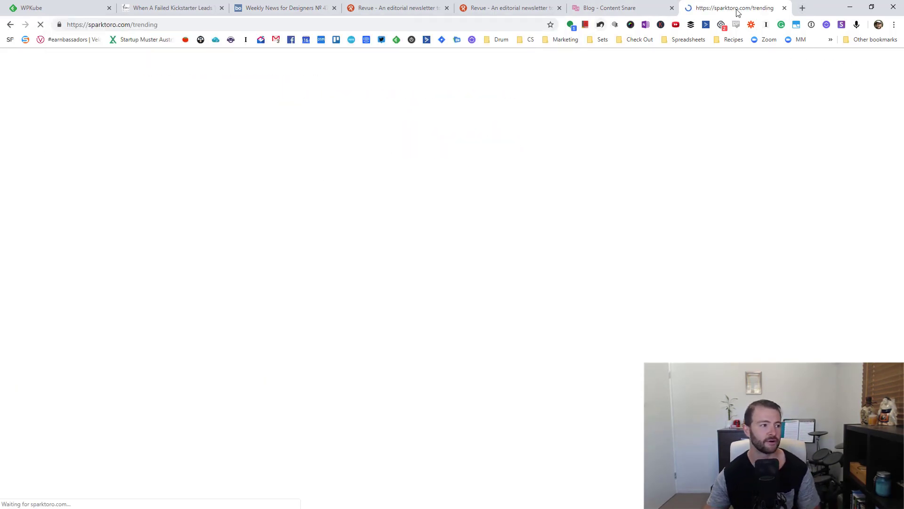
pyautogui.moveTo(710, 8); pyautogui.dragTo(341, 3)
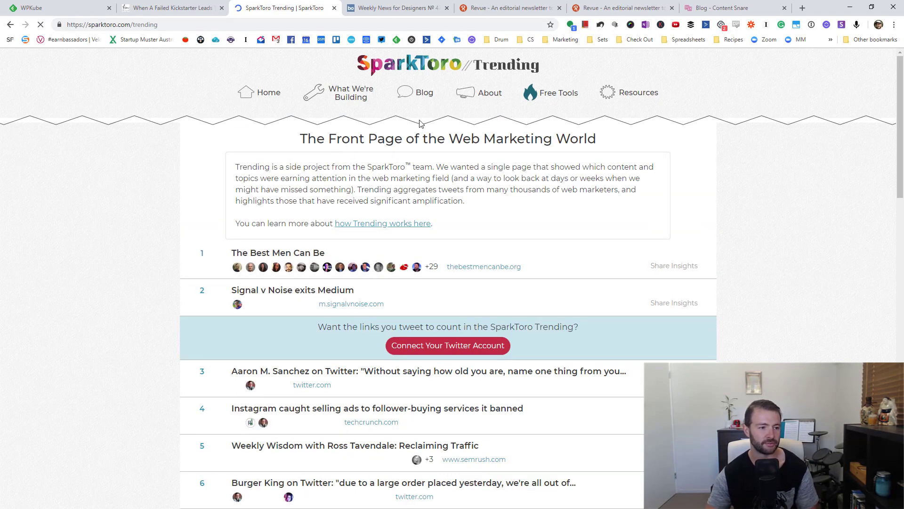
pyautogui.moveTo(448, 137); pyautogui.dragTo(555, 136)
pyautogui.click(756, 240)
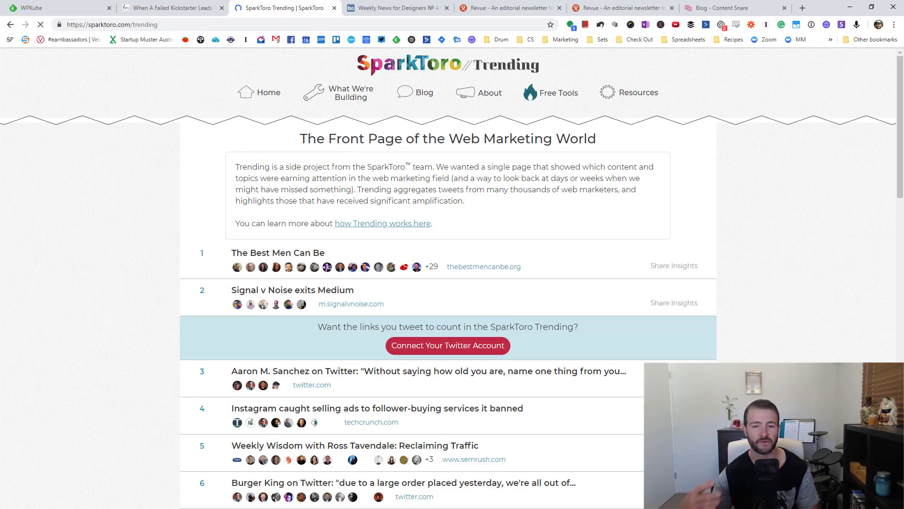
pyautogui.scroll(-20, 398, 315)
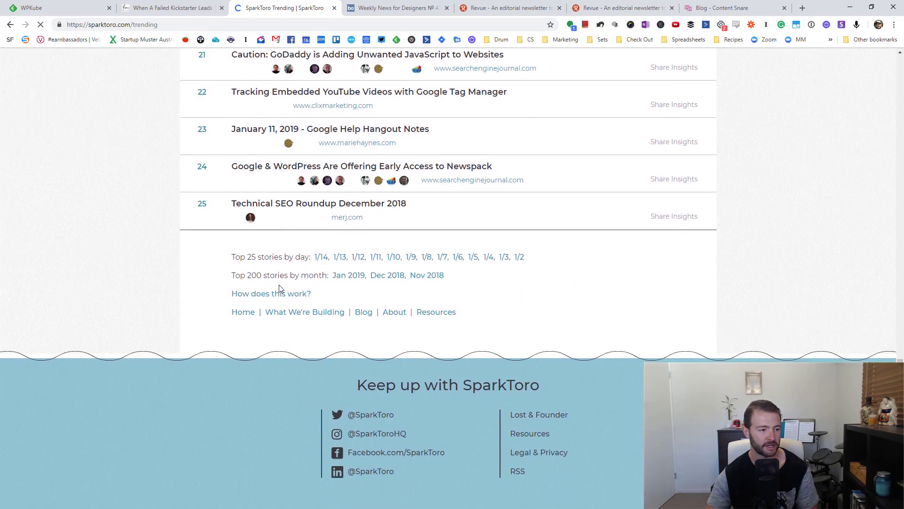
pyautogui.click(355, 278)
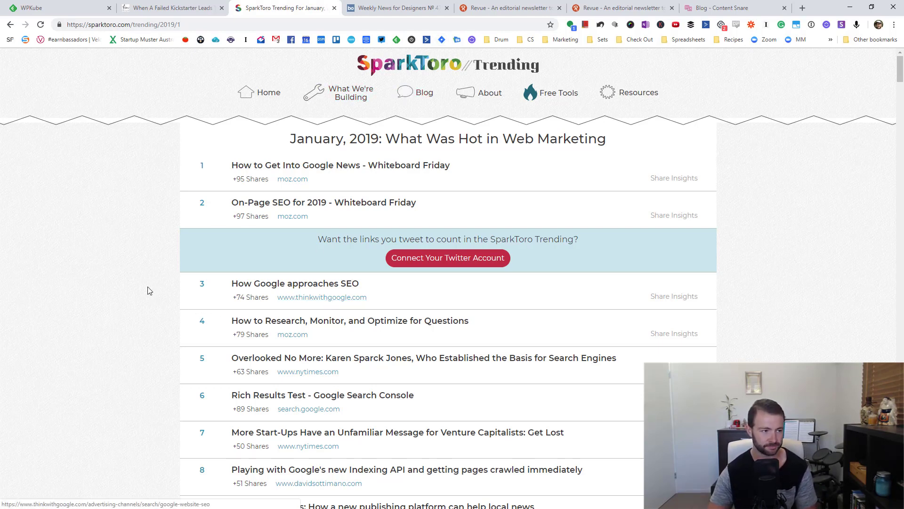
# Scroll Revue's issues list down to the unsent Template Issue #10.
pyautogui.click(513, 5)
pyautogui.scroll(-12, 731, 150)
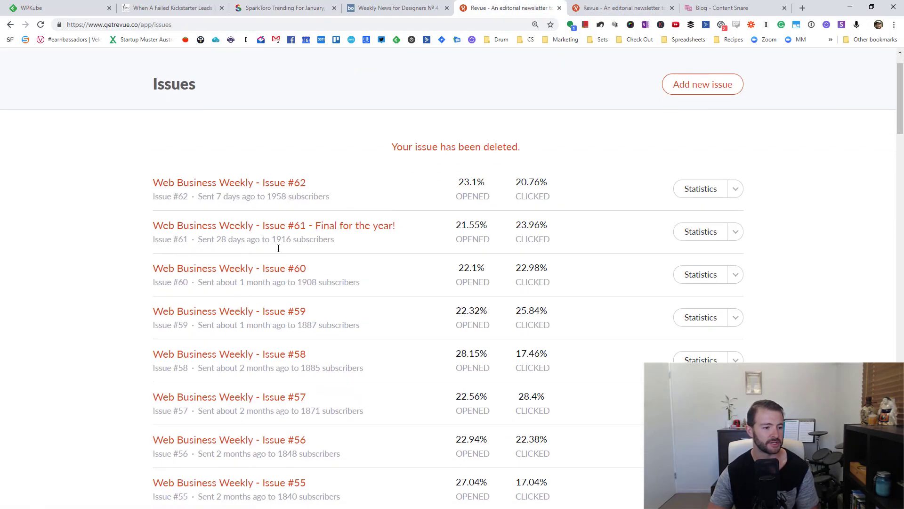
pyautogui.scroll(-15, 853, 148)
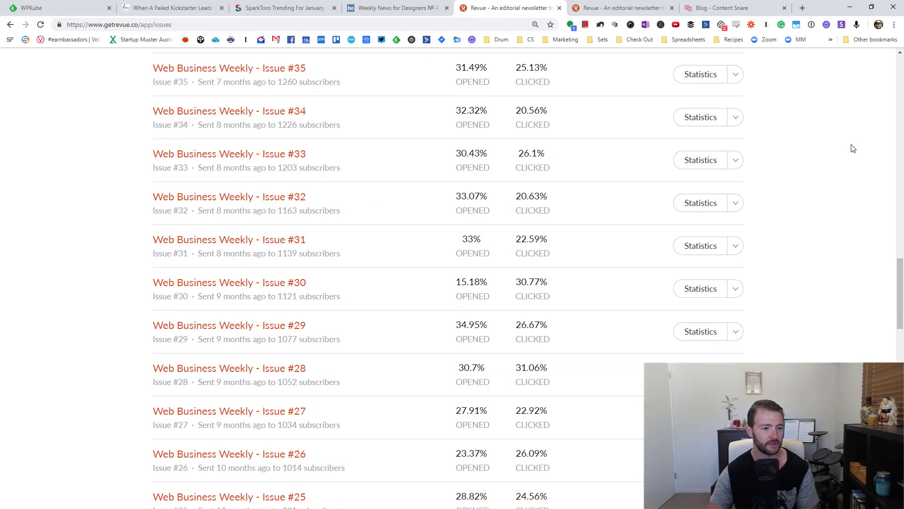
pyautogui.scroll(-18, 852, 148)
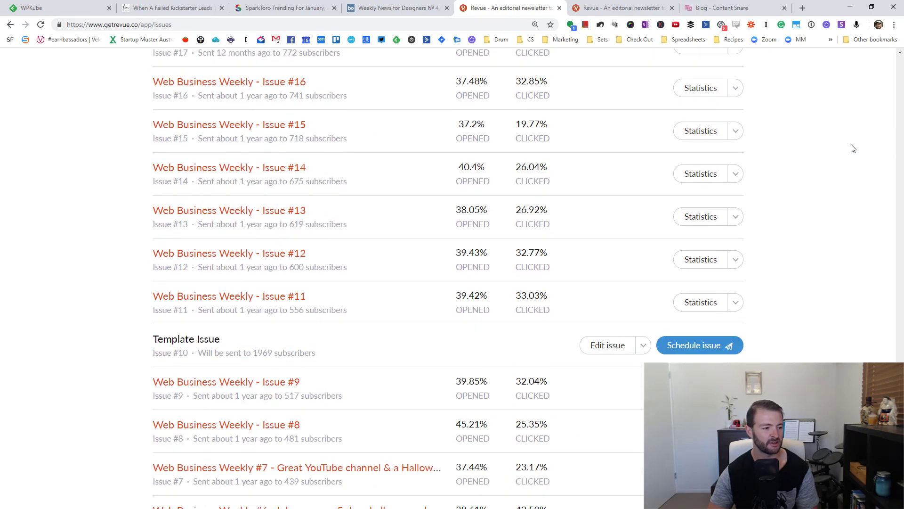
pyautogui.scroll(-2, 825, 170)
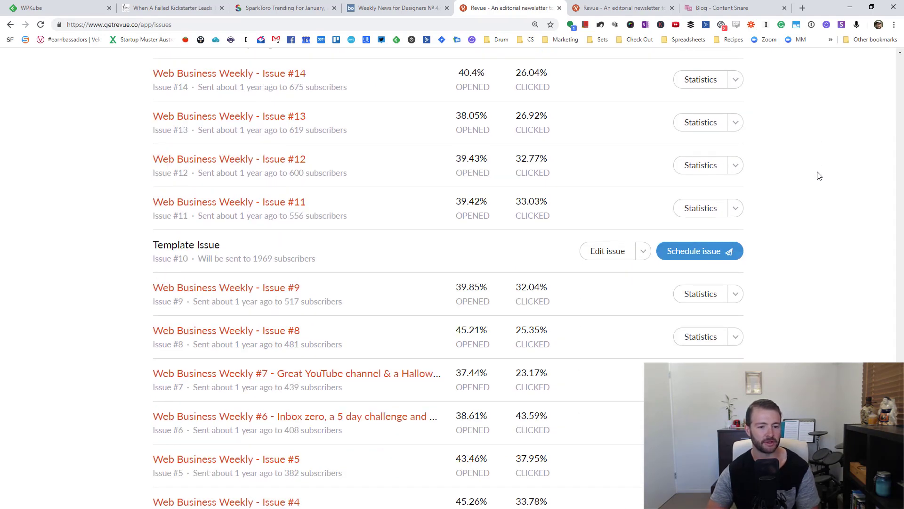
pyautogui.moveTo(220, 245); pyautogui.dragTo(82, 274)
pyautogui.click(438, 246)
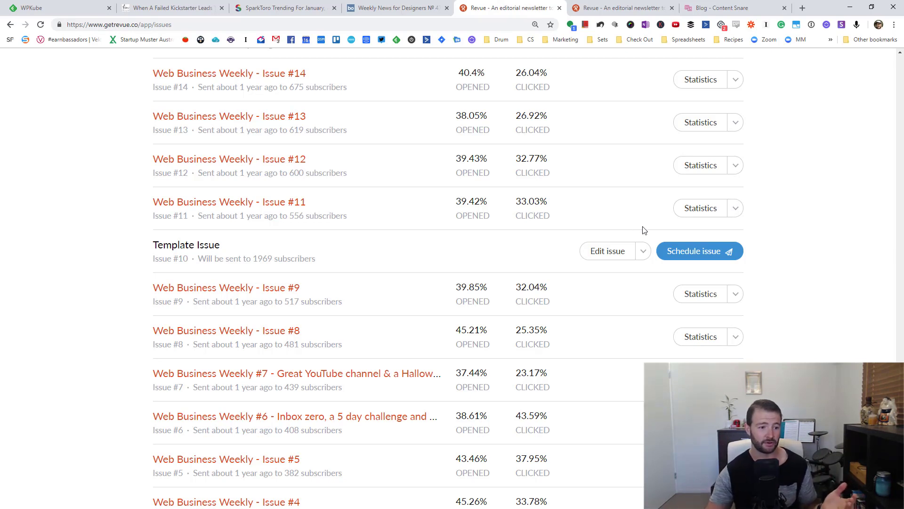
# Duplicate the Template Issue as issue #63 and open the copy in the editor.
pyautogui.click(643, 251)
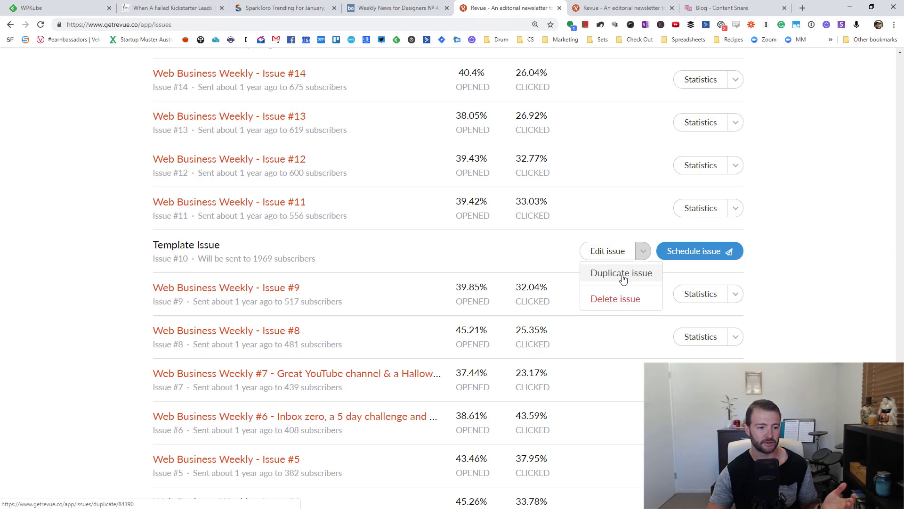
pyautogui.click(622, 274)
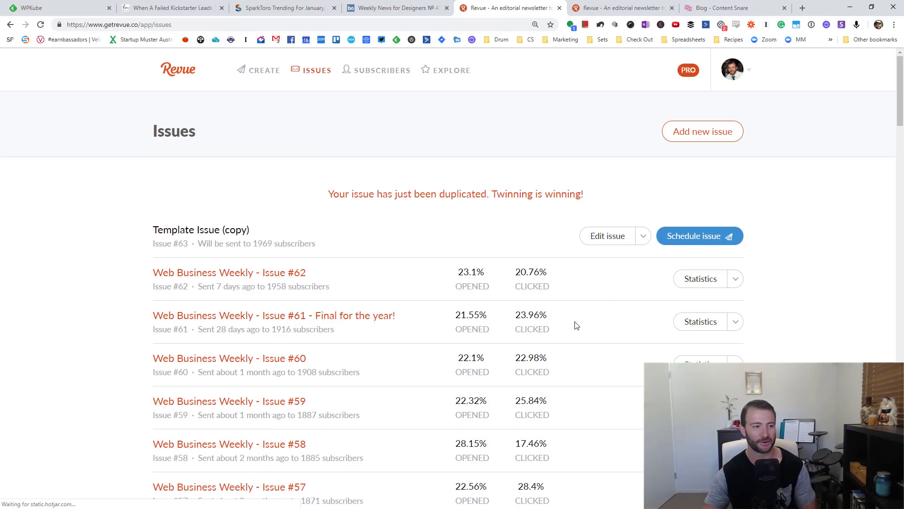
pyautogui.click(604, 241)
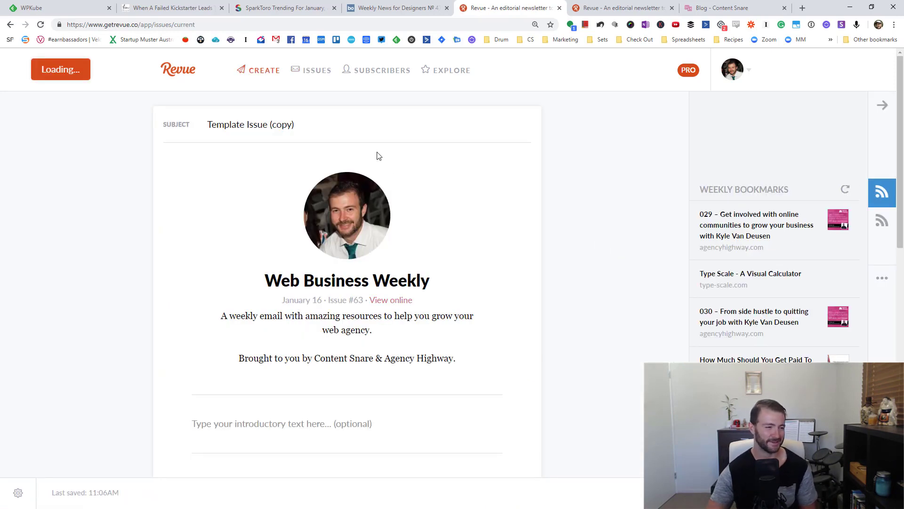
# Replace the old subject with pasted 'Web Business Weekly' followed by ' - Issue #63'.
pyautogui.moveTo(258, 286); pyautogui.dragTo(471, 277)
pyautogui.hotkey('ctrl', 'c')
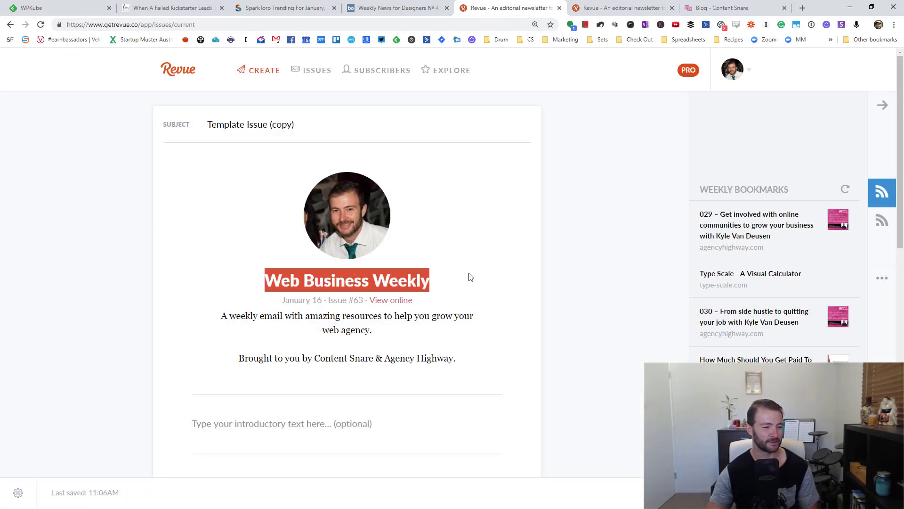
pyautogui.click(250, 123)
pyautogui.hotkey('ctrl', 'a')
pyautogui.hotkey('ctrl', 'v')
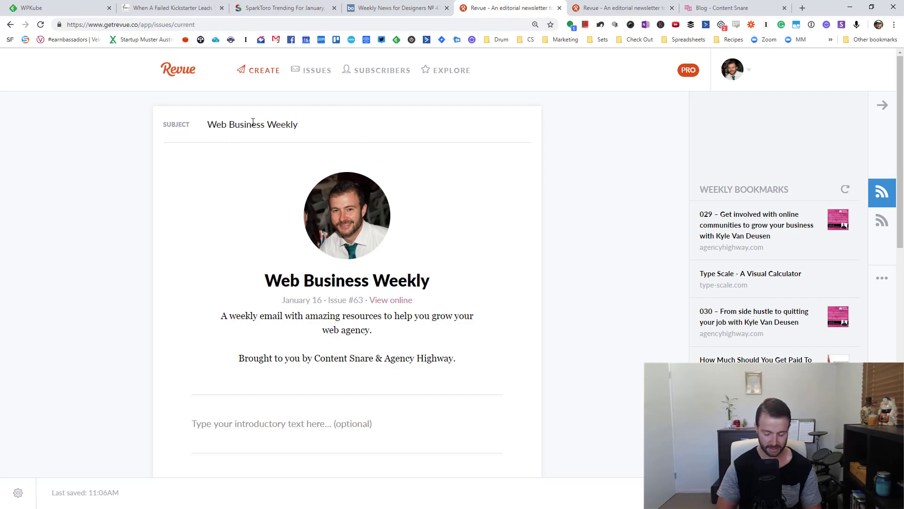
pyautogui.write('- Iss')
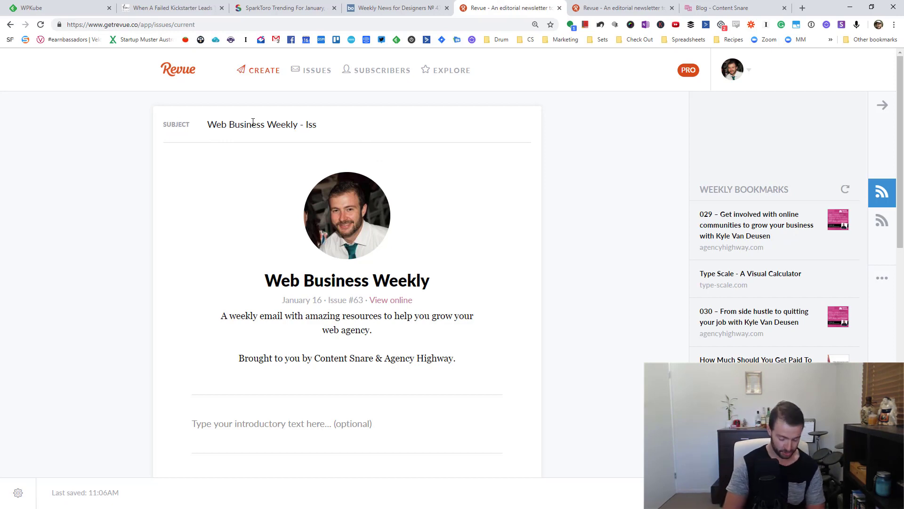
pyautogui.write('ue')
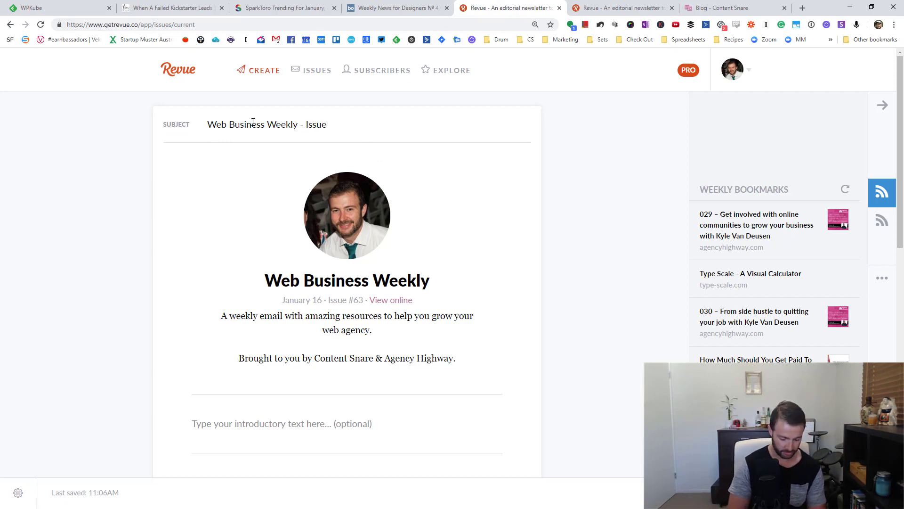
pyautogui.write(' #63')
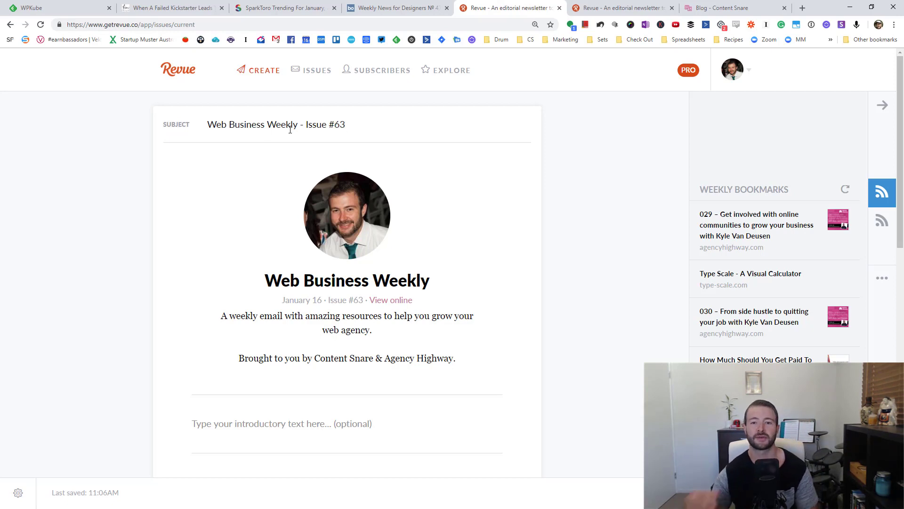
pyautogui.scroll(-1, 541, 304)
pyautogui.scroll(1, 541, 300)
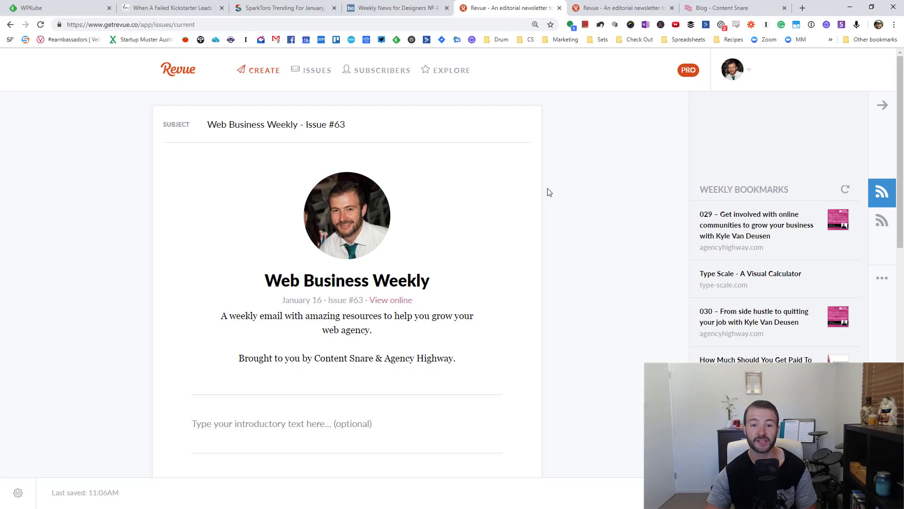
pyautogui.scroll(-1, 548, 192)
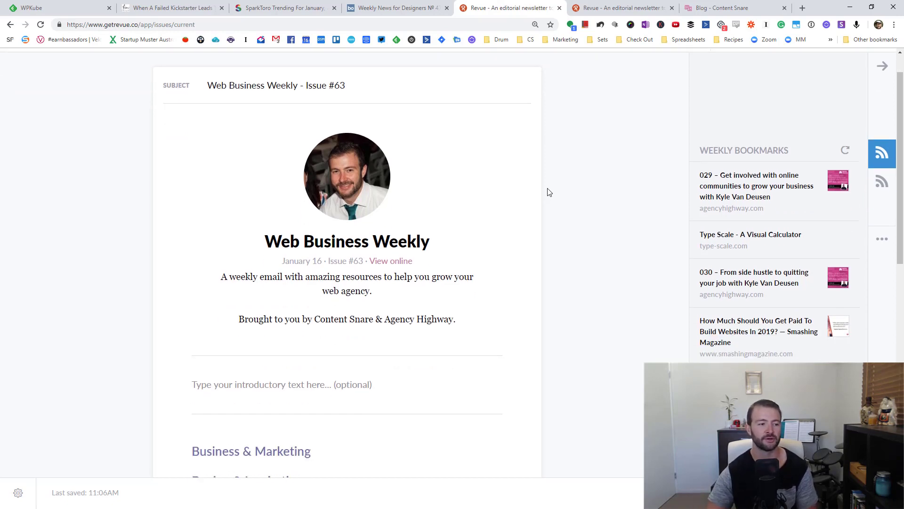
pyautogui.scroll(1, 547, 191)
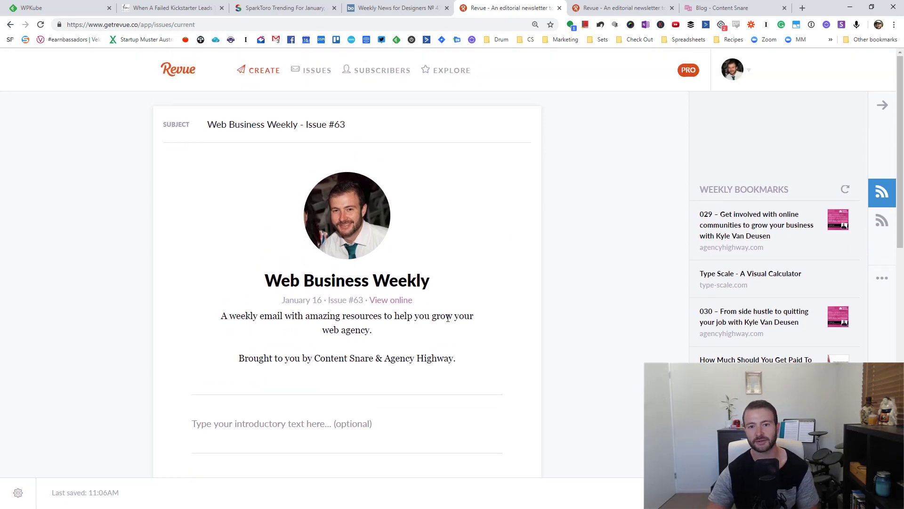
pyautogui.scroll(-20, 302, 307)
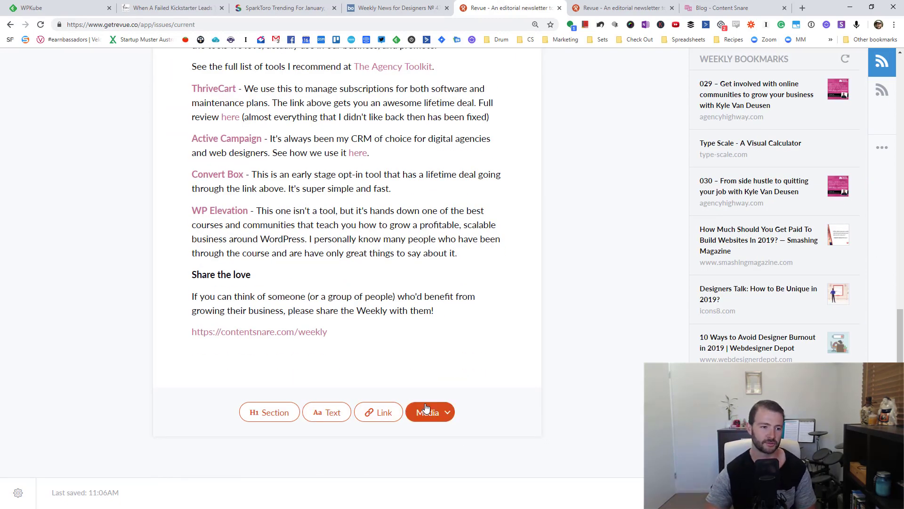
pyautogui.scroll(20, 426, 407)
pyautogui.scroll(-5, 424, 405)
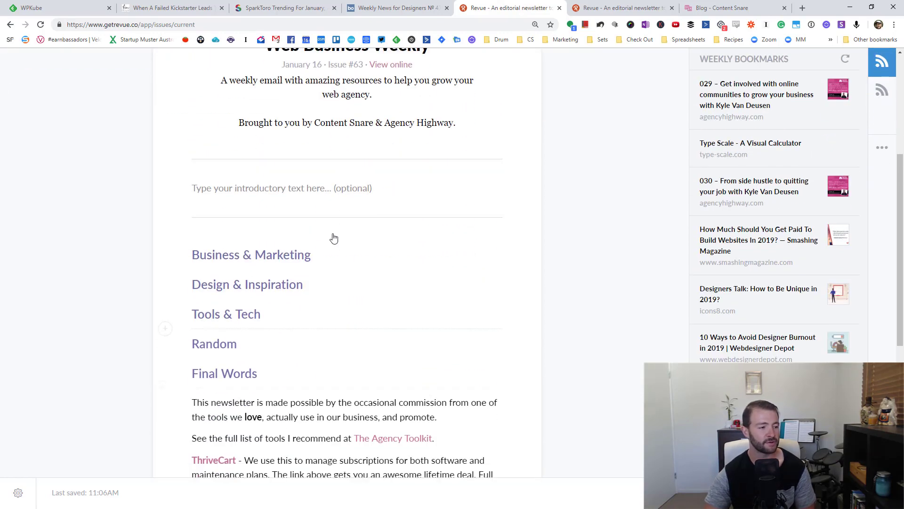
pyautogui.scroll(-6, 339, 167)
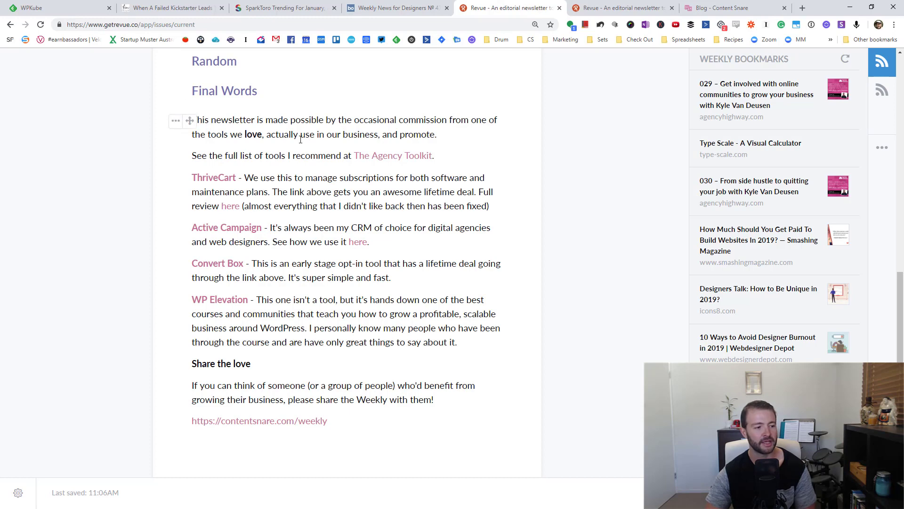
pyautogui.scroll(5, 478, 240)
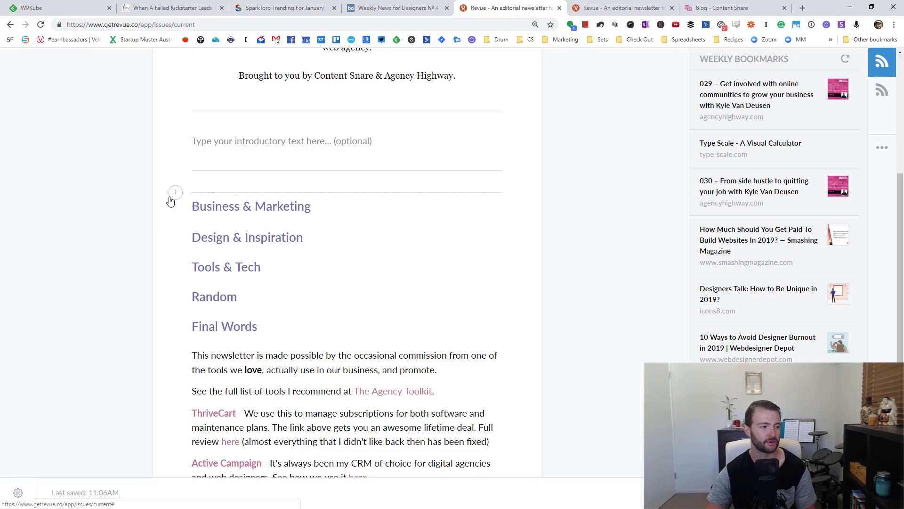
pyautogui.click(175, 196)
pyautogui.click(201, 207)
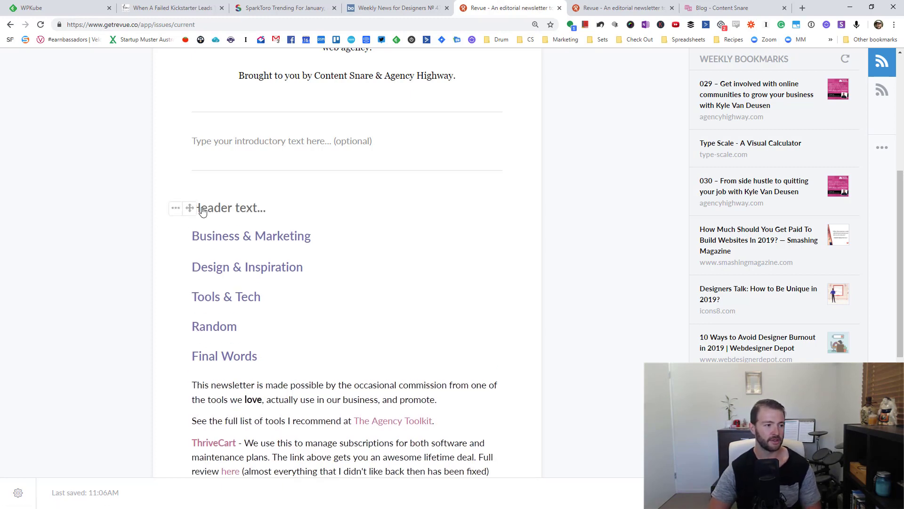
pyautogui.write('asdasd')
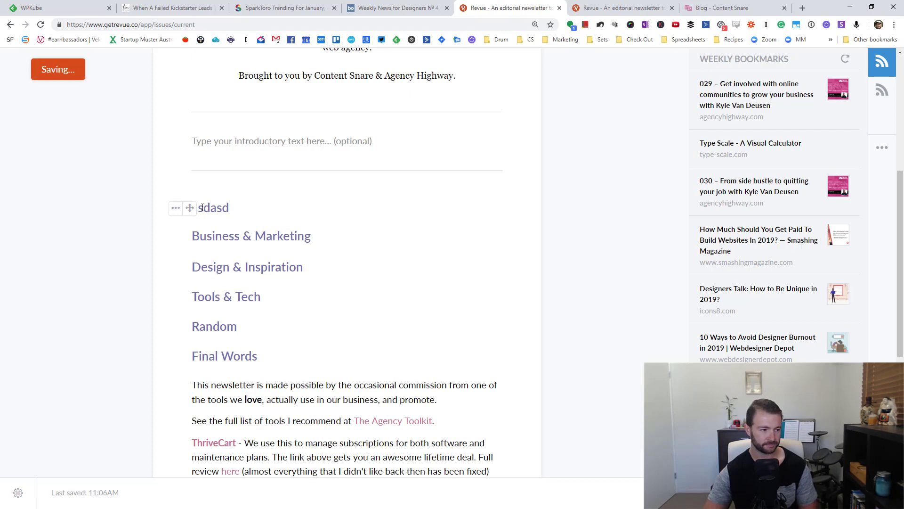
pyautogui.click(176, 208)
pyautogui.click(213, 230)
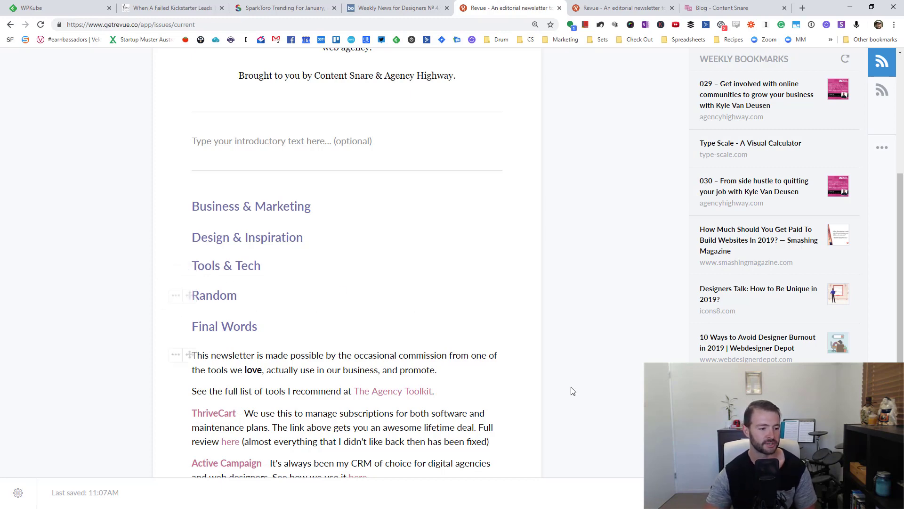
pyautogui.scroll(-1, 430, 363)
pyautogui.scroll(-6, 429, 363)
pyautogui.scroll(2, 322, 217)
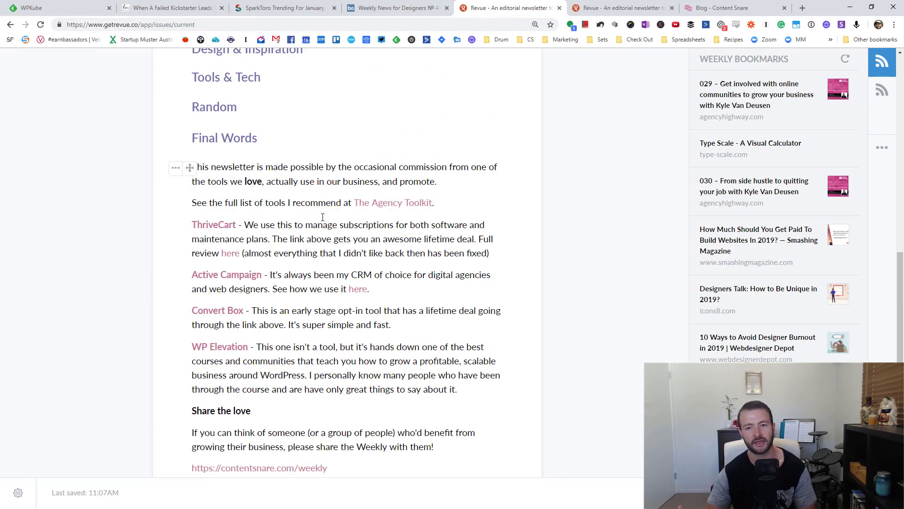
pyautogui.scroll(8, 322, 216)
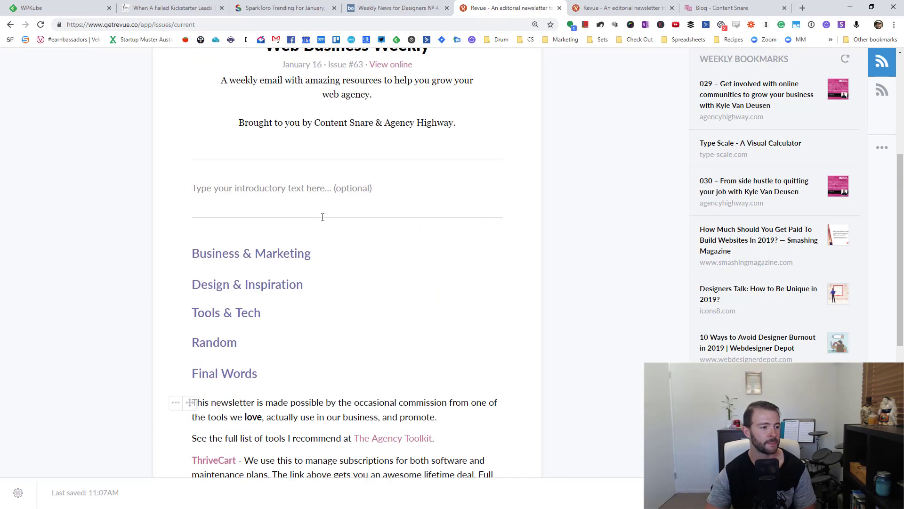
pyautogui.scroll(-2, 551, 318)
pyautogui.scroll(2, 584, 278)
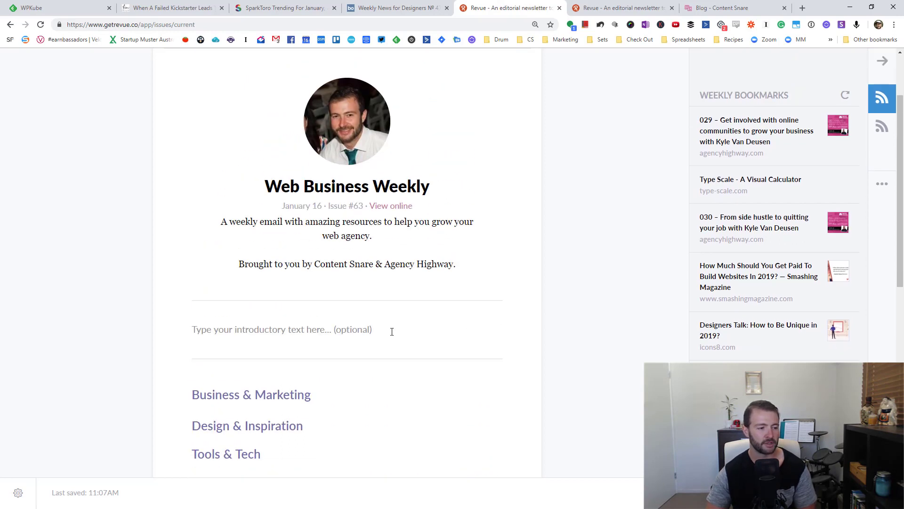
# Add the copied kimdoyal.com Kickstarter episode URL as a link card under Business & Marketing.
pyautogui.click(188, 10)
pyautogui.click(190, 24)
pyautogui.hotkey('ctrl', 'c')
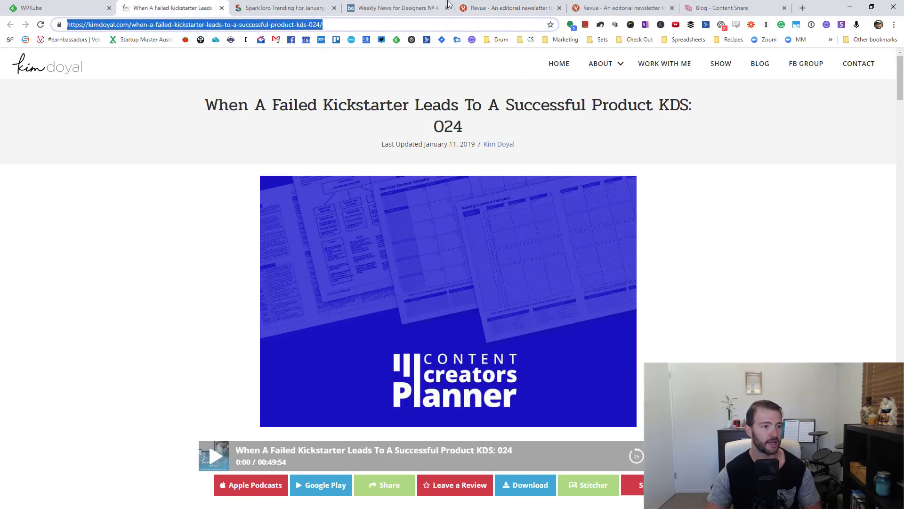
pyautogui.click(491, 7)
pyautogui.scroll(-3, 246, 259)
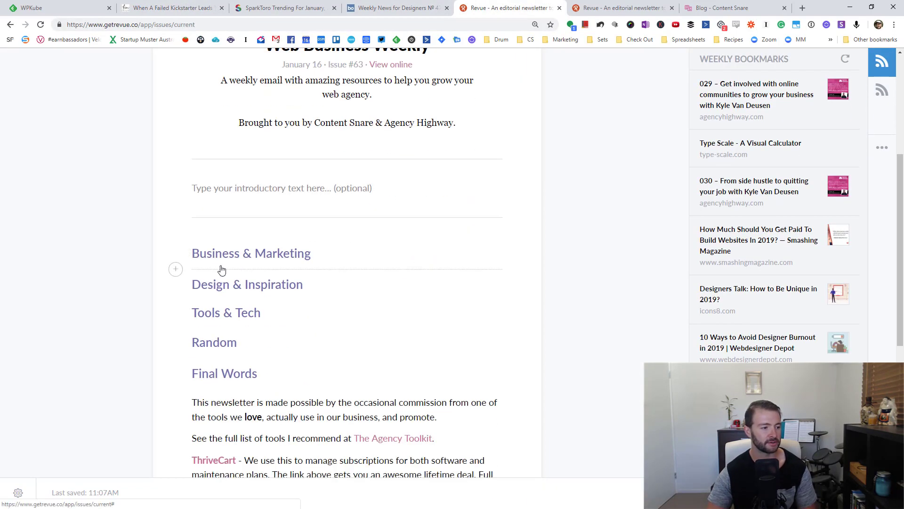
pyautogui.click(174, 269)
pyautogui.click(234, 284)
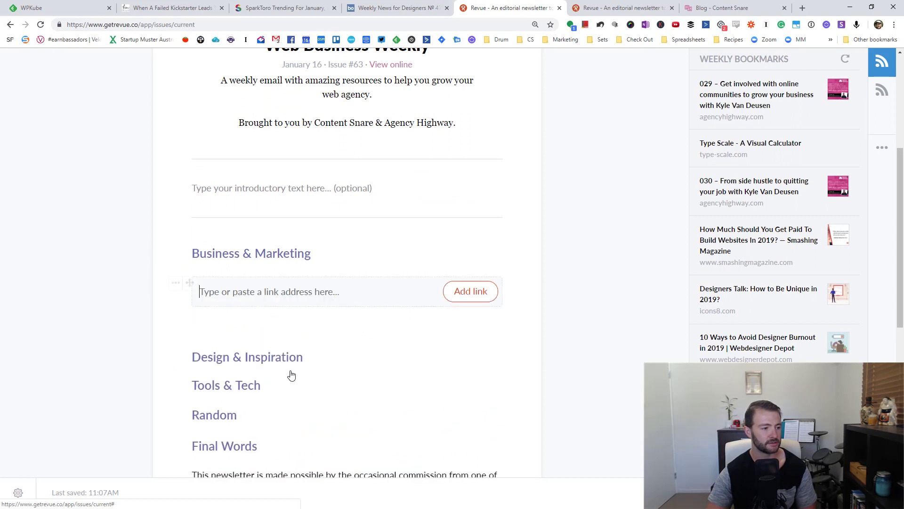
pyautogui.hotkey('ctrl', 'v')
pyautogui.click(470, 290)
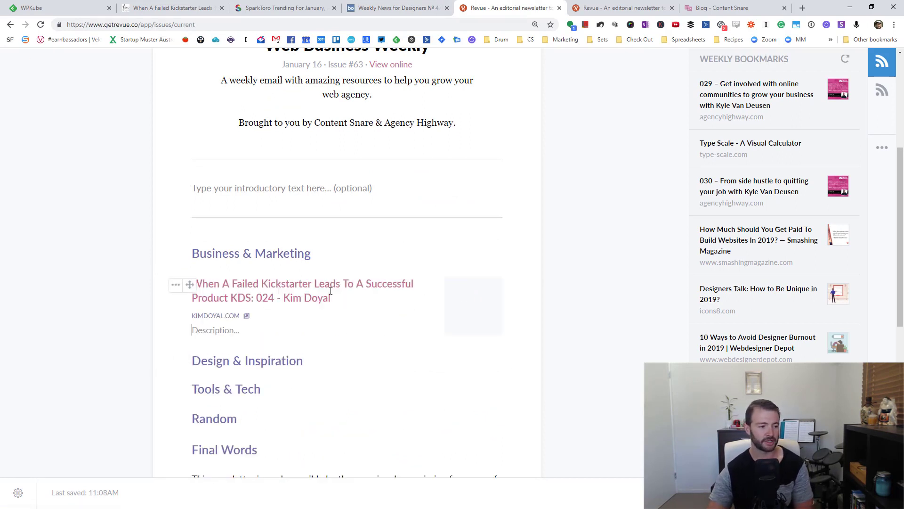
# Type placeholder text 'dsfsdfsdfdfsdf' into the Kickstarter card's description.
pyautogui.moveTo(329, 288); pyautogui.dragTo(174, 279)
pyautogui.click(438, 293)
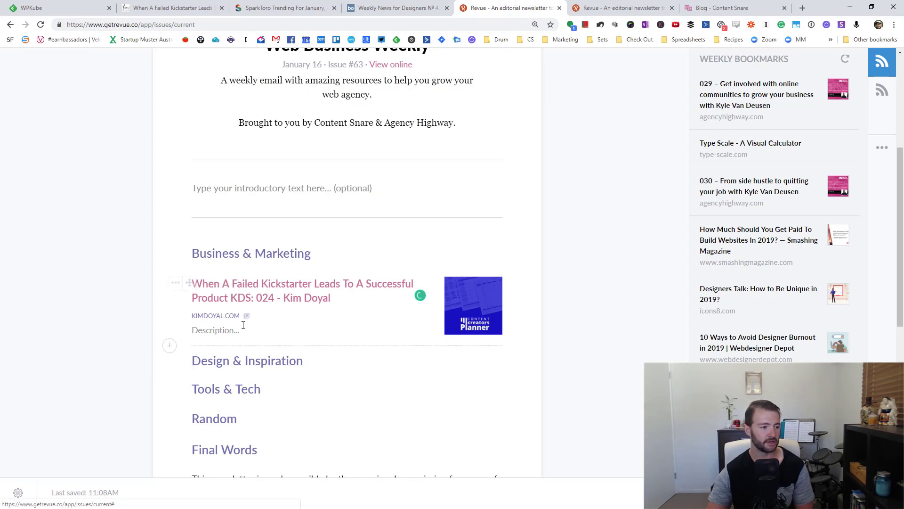
pyautogui.click(224, 332)
pyautogui.write('dsfsdfsdfdfsdf')
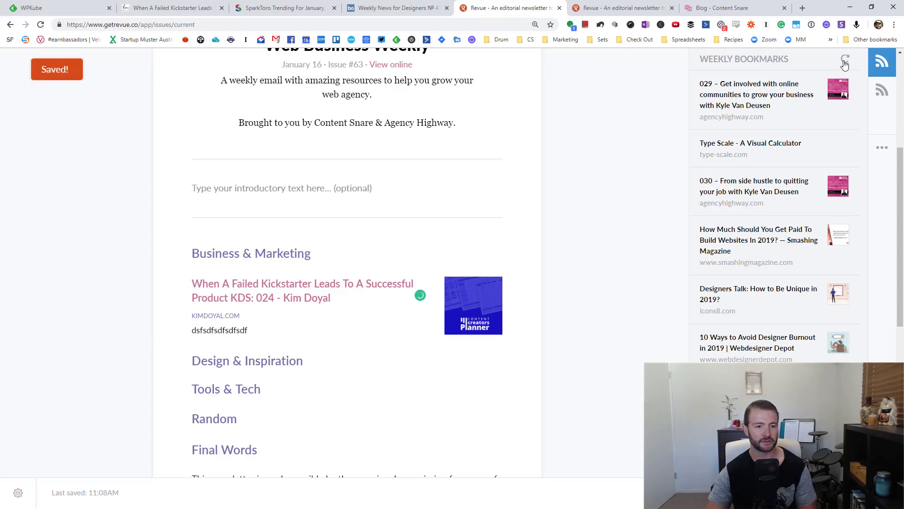
# Refresh Weekly Bookmarks and delete the Kickstarter card from Business & Marketing.
pyautogui.click(845, 61)
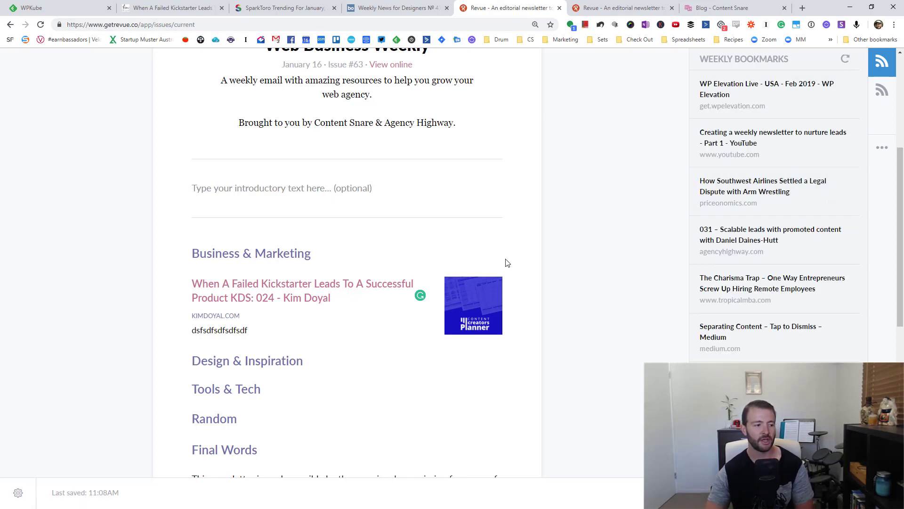
pyautogui.moveTo(796, 90)
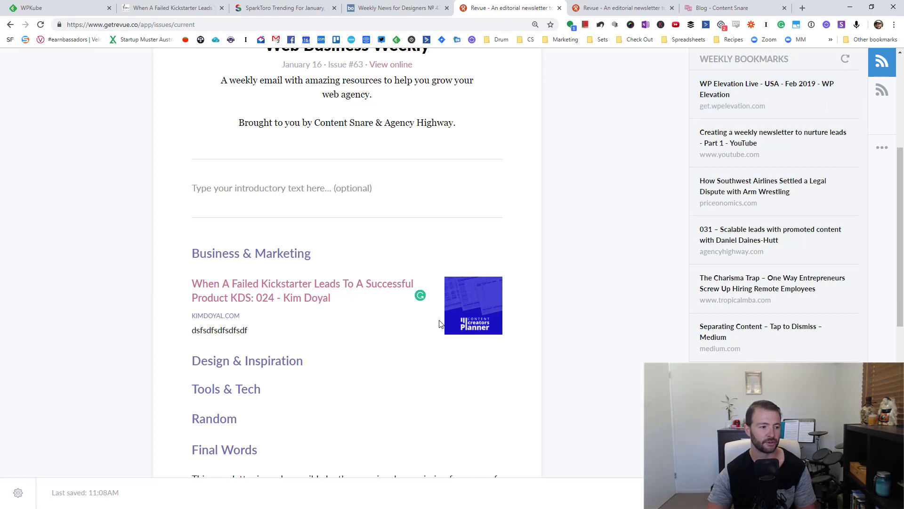
pyautogui.click(175, 285)
pyautogui.click(195, 347)
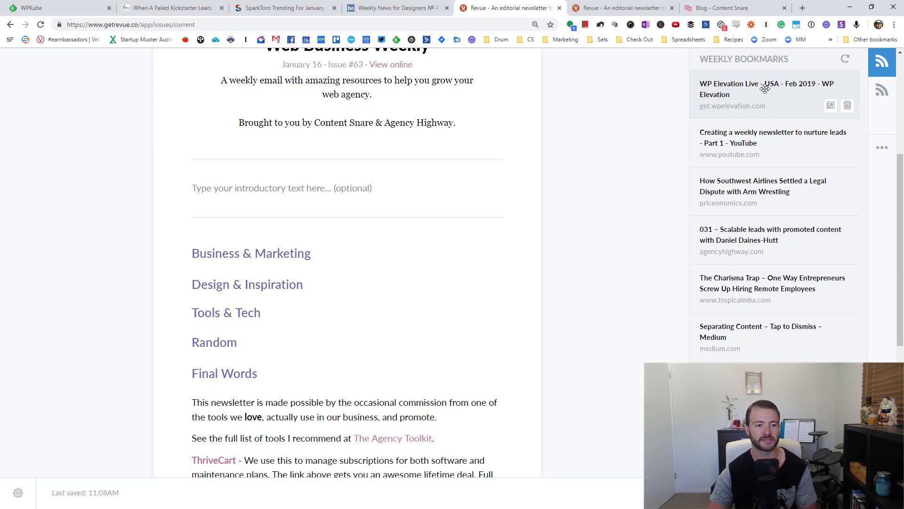
# Place the WP Elevation bookmark above Business & Marketing, trimming ' - WP Elevation' from its title.
pyautogui.moveTo(765, 88); pyautogui.dragTo(254, 237)
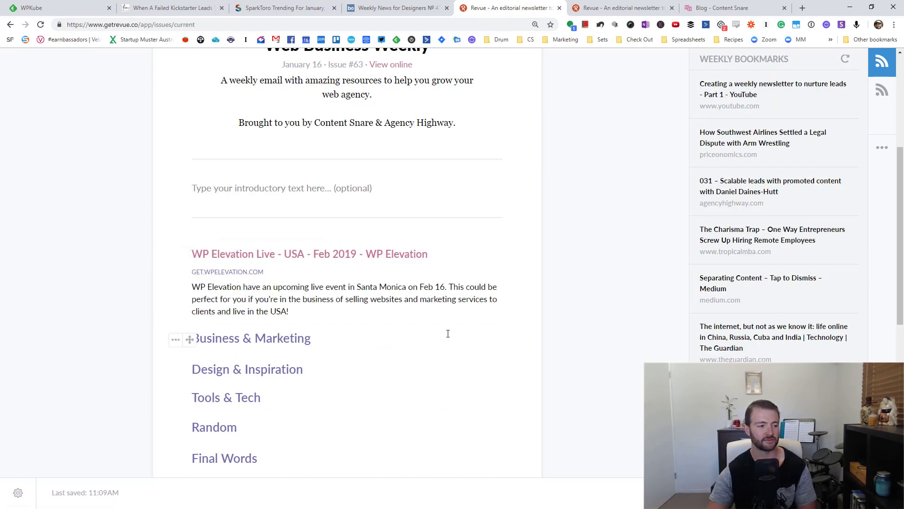
pyautogui.moveTo(357, 255); pyautogui.dragTo(174, 293)
pyautogui.click(282, 254)
pyautogui.moveTo(359, 254); pyautogui.dragTo(429, 255)
pyautogui.press('BackSpace')
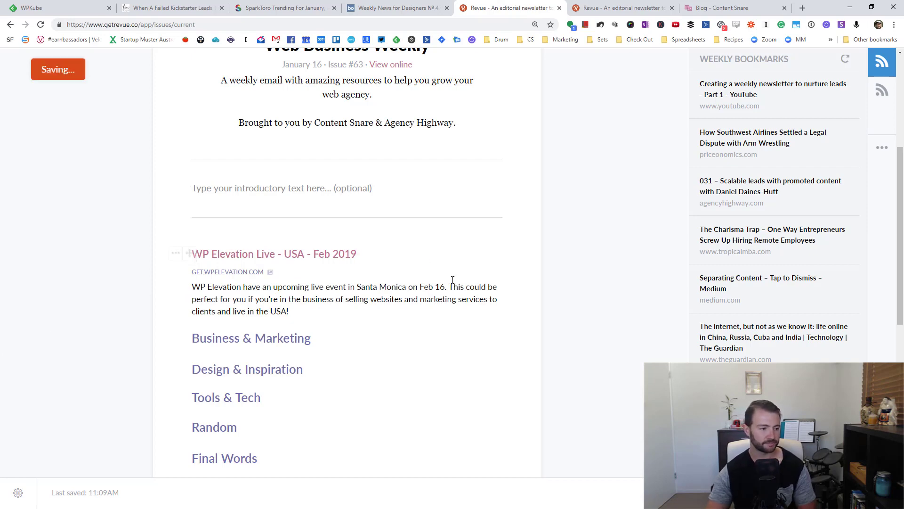
# Drop the nurture-leads YouTube bookmark into Business & Marketing and delete 'YouTube' from its heading.
pyautogui.scroll(-2, 623, 264)
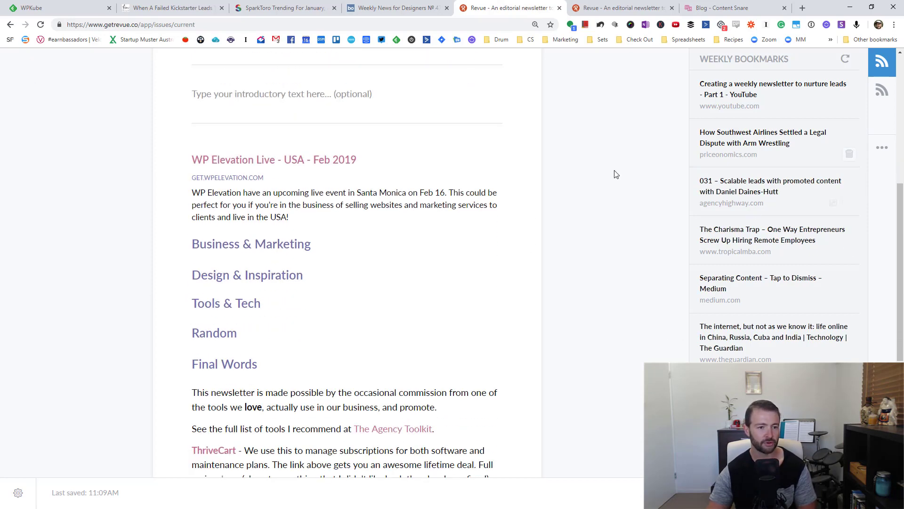
pyautogui.scroll(-1, 615, 174)
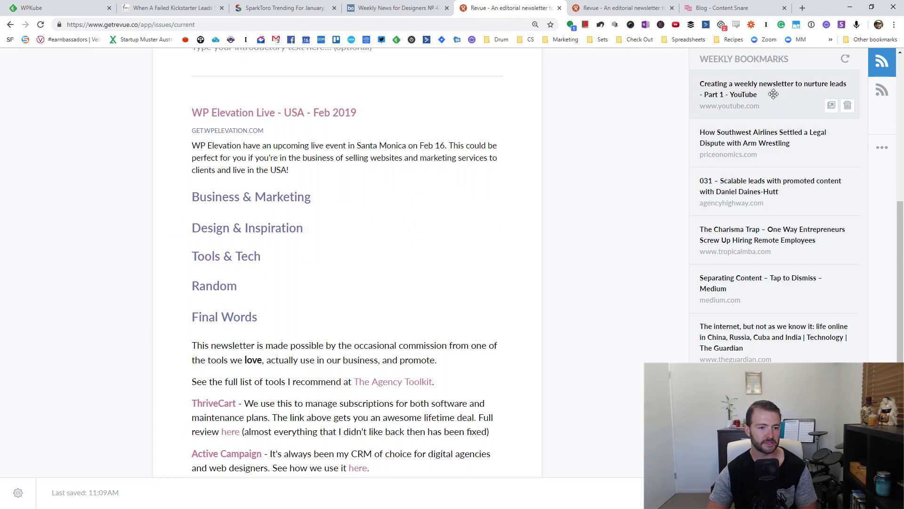
pyautogui.moveTo(772, 91); pyautogui.dragTo(380, 207)
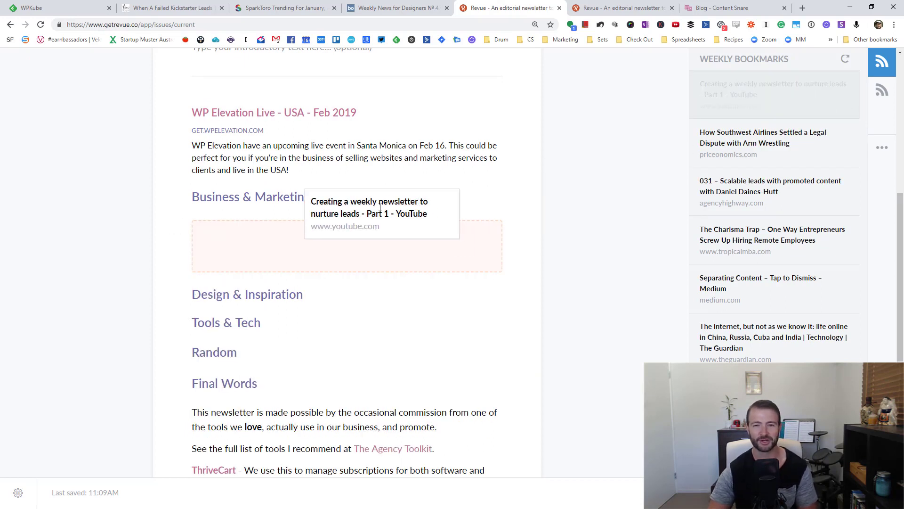
pyautogui.moveTo(380, 207); pyautogui.dragTo(379, 210)
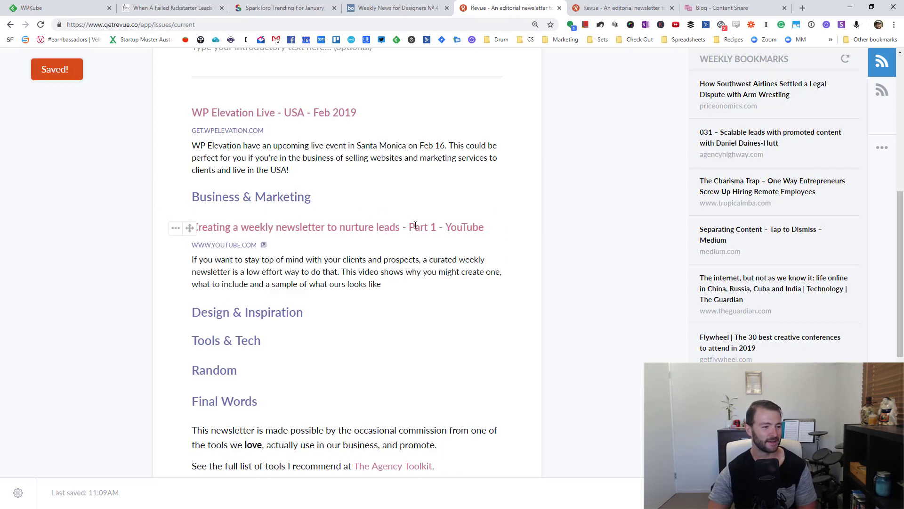
pyautogui.doubleClick(466, 227)
pyautogui.press('BackSpace')
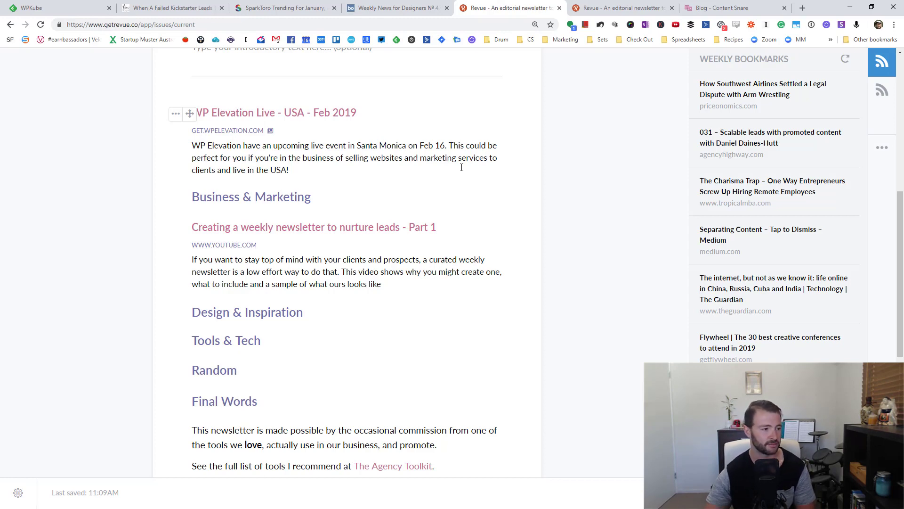
# Drag the '031 – Scalable leads' bookmark into the Business & Marketing section.
pyautogui.click(288, 170)
pyautogui.scroll(-1, 620, 203)
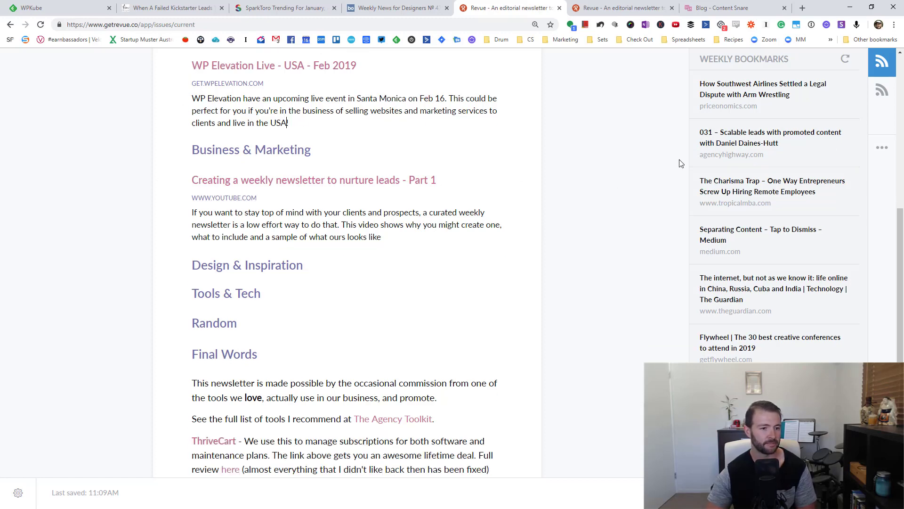
pyautogui.moveTo(741, 139); pyautogui.dragTo(410, 250)
pyautogui.scroll(-2, 426, 282)
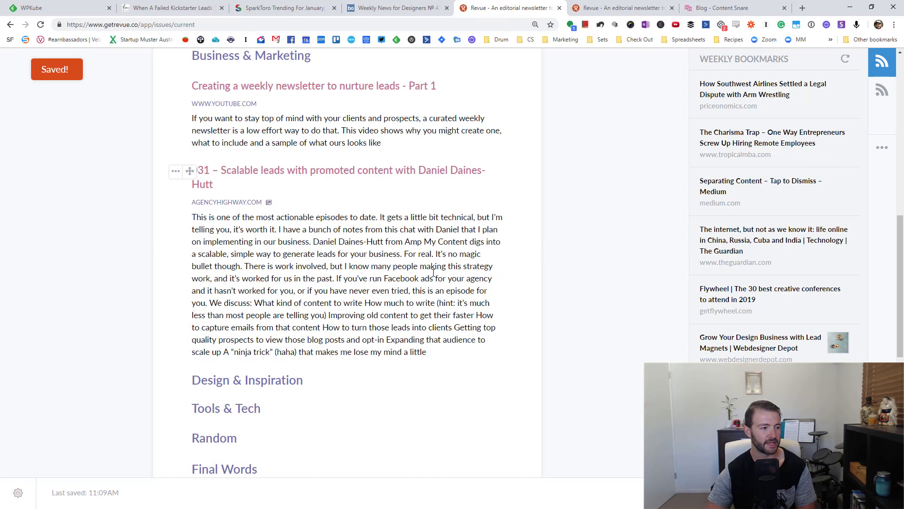
pyautogui.click(174, 170)
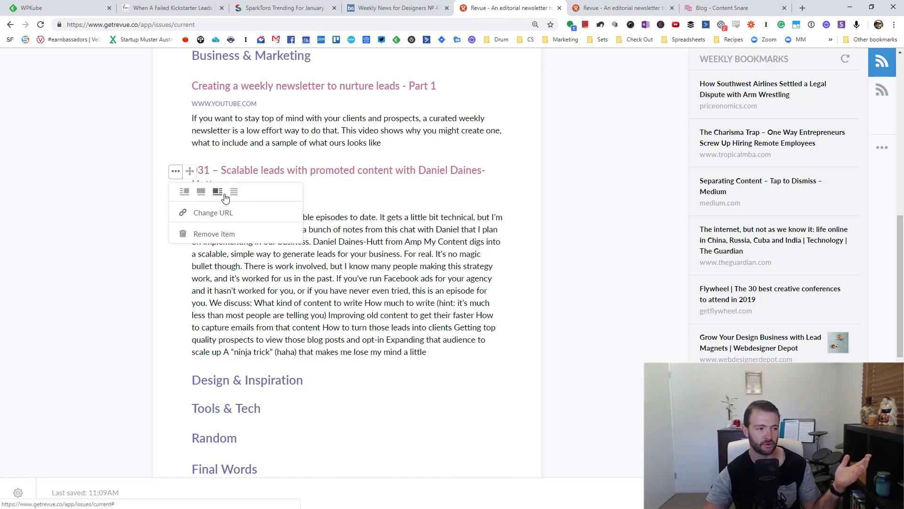
pyautogui.click(609, 300)
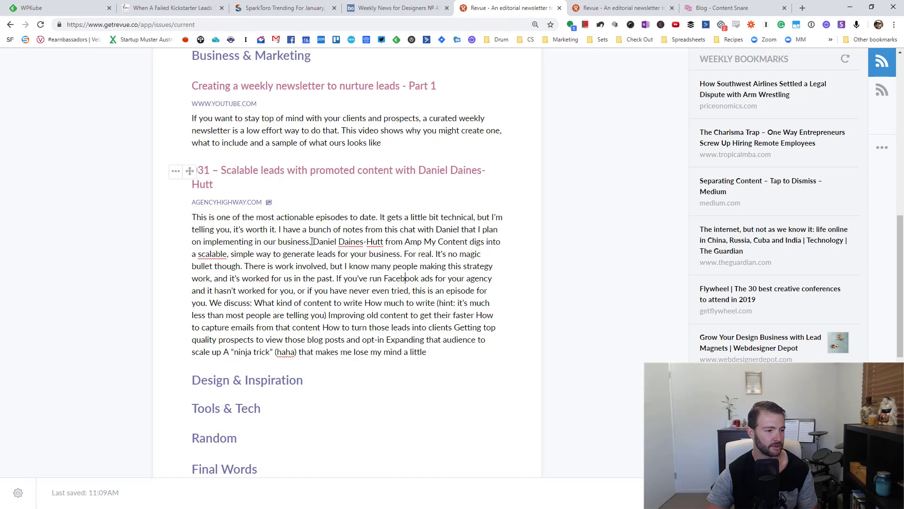
# Cut the description to its first paragraph and remove the '031 – ' title prefix.
pyautogui.moveTo(329, 250); pyautogui.dragTo(461, 365)
pyautogui.press('BackSpace')
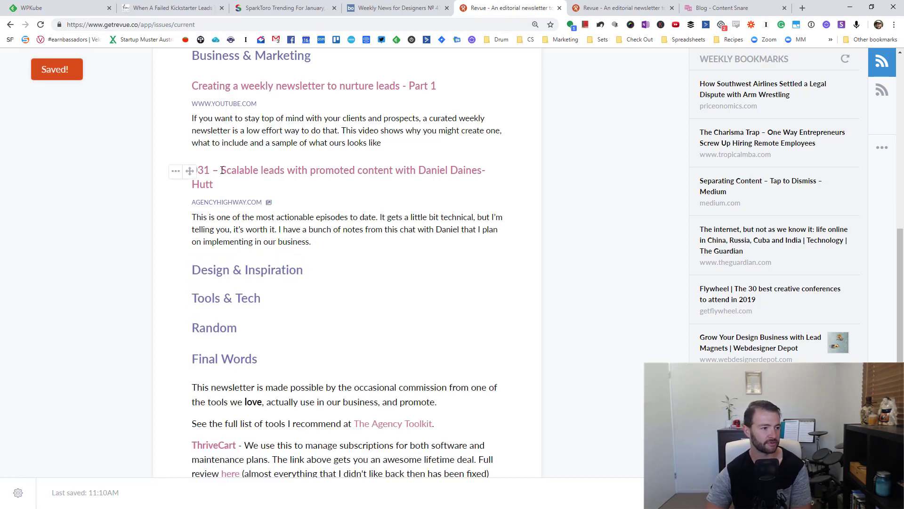
pyautogui.moveTo(221, 171); pyautogui.dragTo(176, 170)
pyautogui.press('BackSpace')
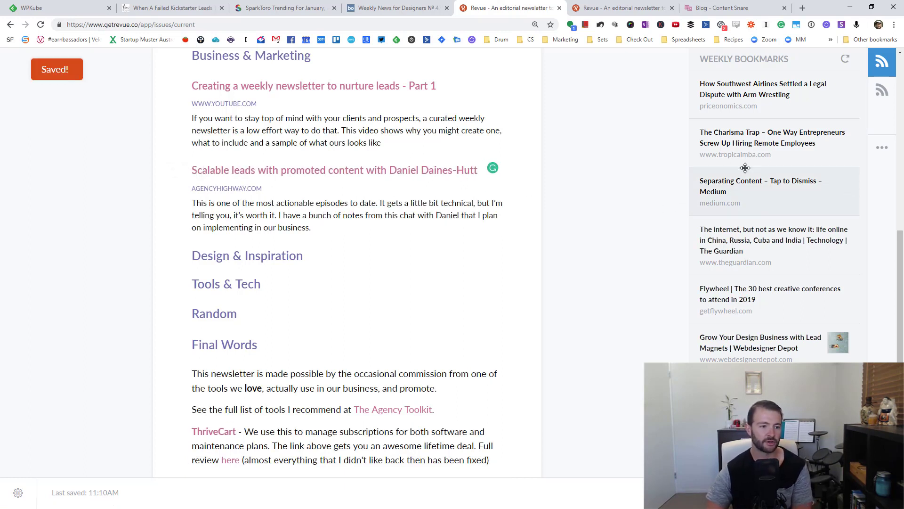
# Drag the 'Separating Content – Tap to Dismiss – Medium' bookmark into Design & Inspiration.
pyautogui.scroll(-1, 577, 265)
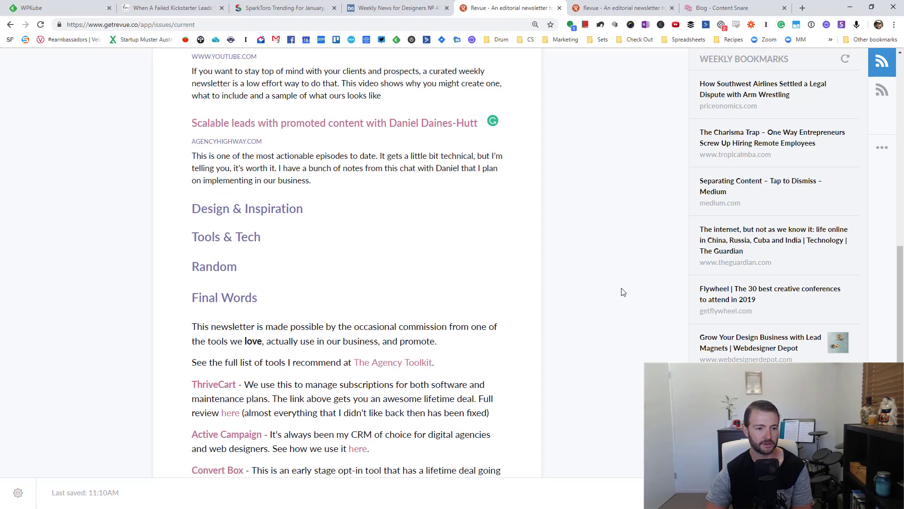
pyautogui.moveTo(732, 188)
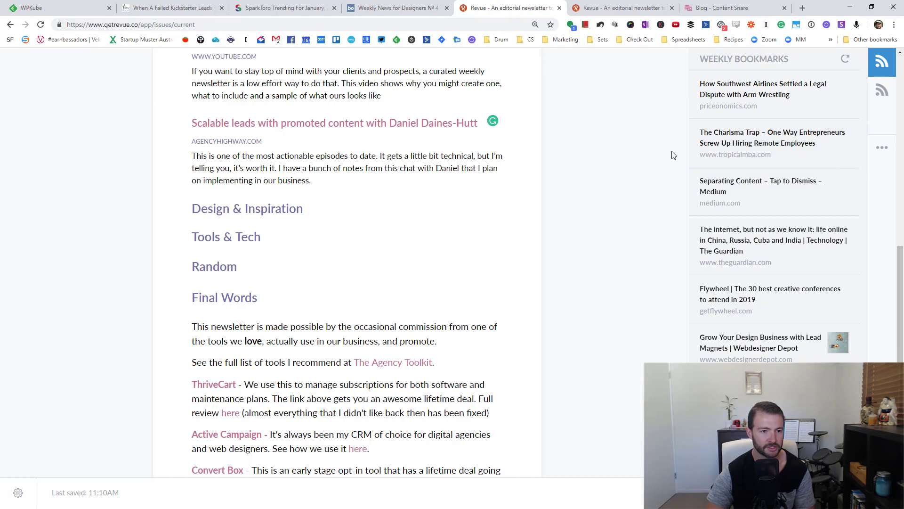
pyautogui.moveTo(762, 188); pyautogui.dragTo(262, 266)
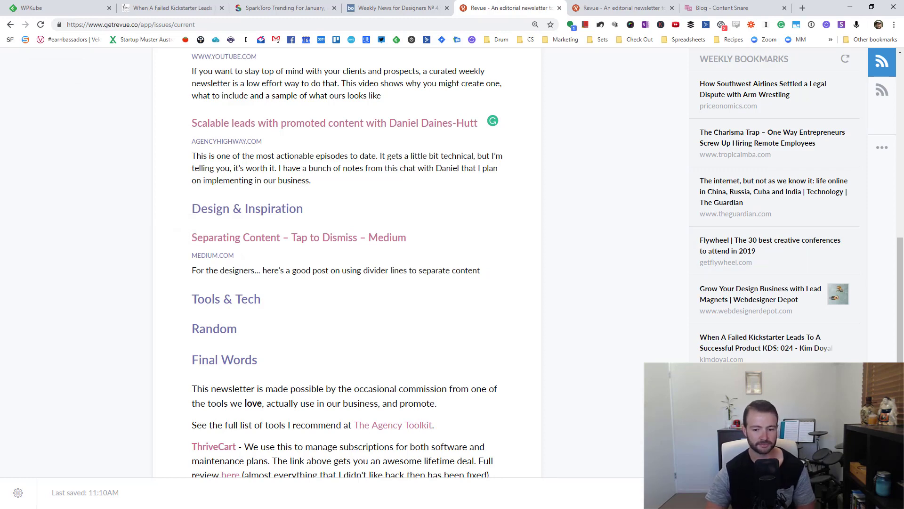
pyautogui.scroll(6, 347, 264)
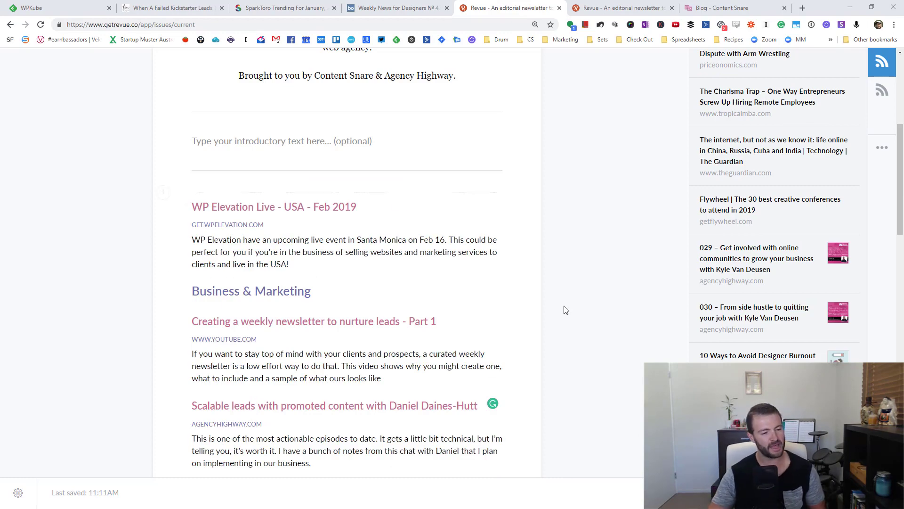
# Delete '- Part 1' so the video heading reads 'Creating a weekly newsletter to nurture leads'.
pyautogui.scroll(-4, 565, 309)
pyautogui.scroll(-15, 566, 309)
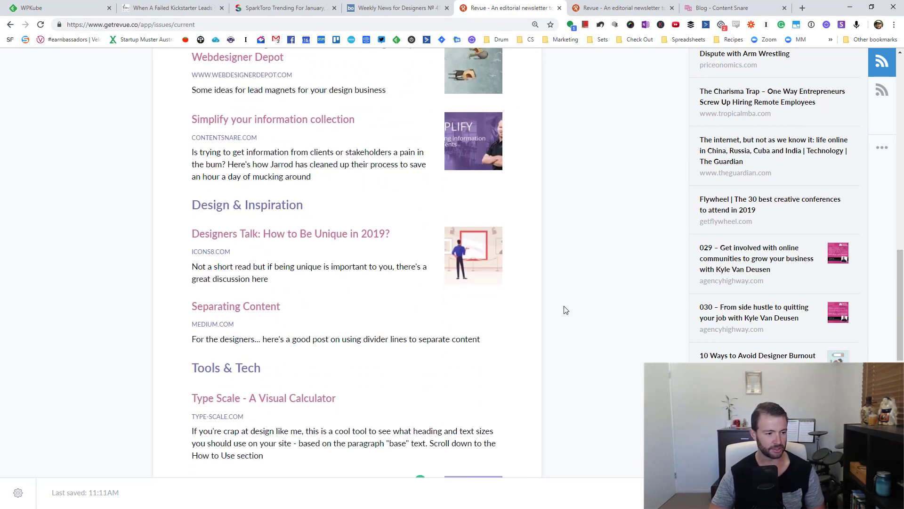
pyautogui.scroll(7, 566, 310)
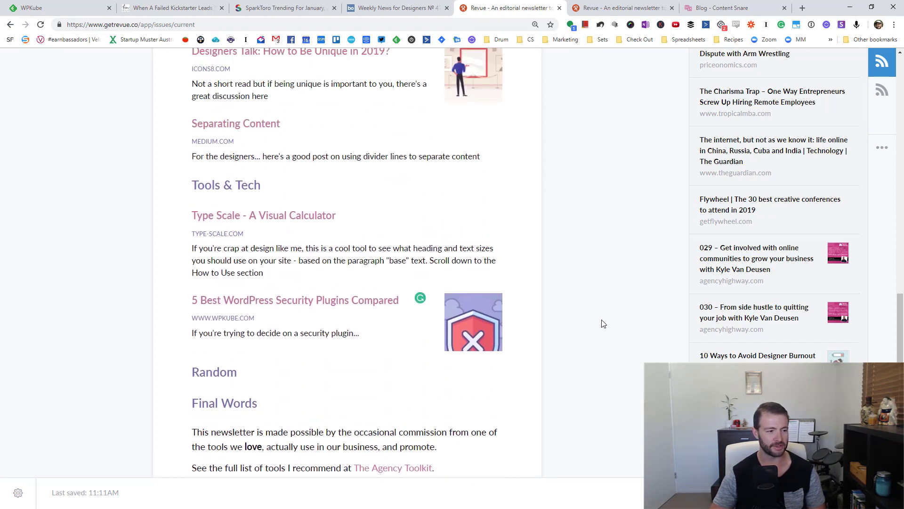
pyautogui.scroll(13, 671, 145)
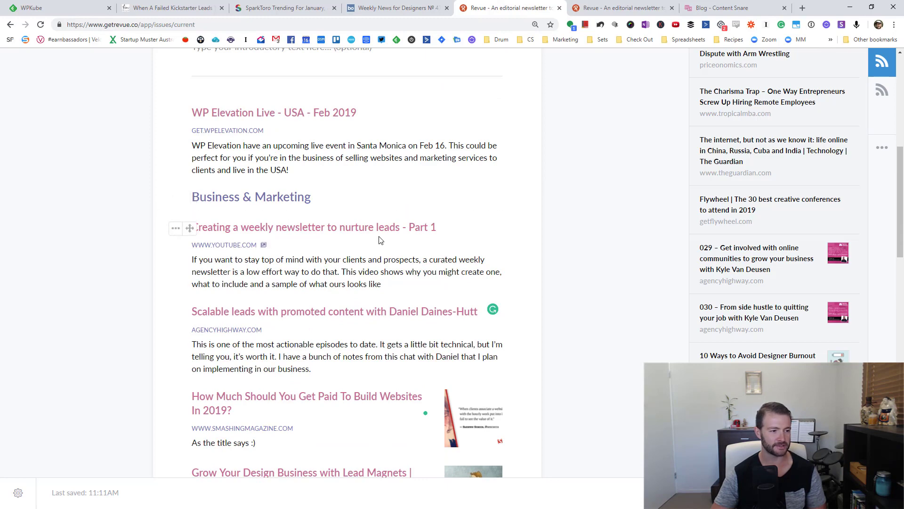
pyautogui.moveTo(402, 227); pyautogui.dragTo(448, 226)
pyautogui.press('BackSpace')
pyautogui.scroll(-2, 592, 246)
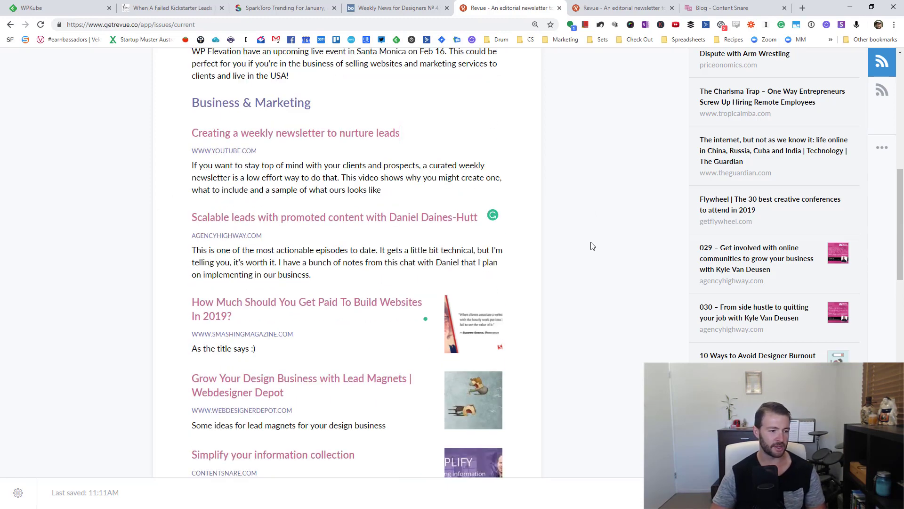
pyautogui.scroll(6, 607, 244)
pyautogui.scroll(-5, 565, 277)
pyautogui.scroll(8, 565, 277)
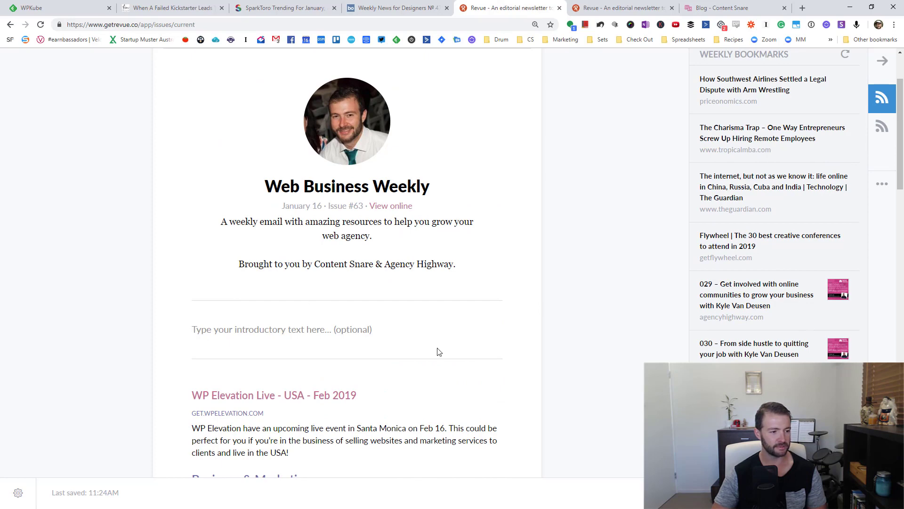
# Paste the prepared Bad Blood blurb into the empty intro text.
pyautogui.scroll(-2, 555, 317)
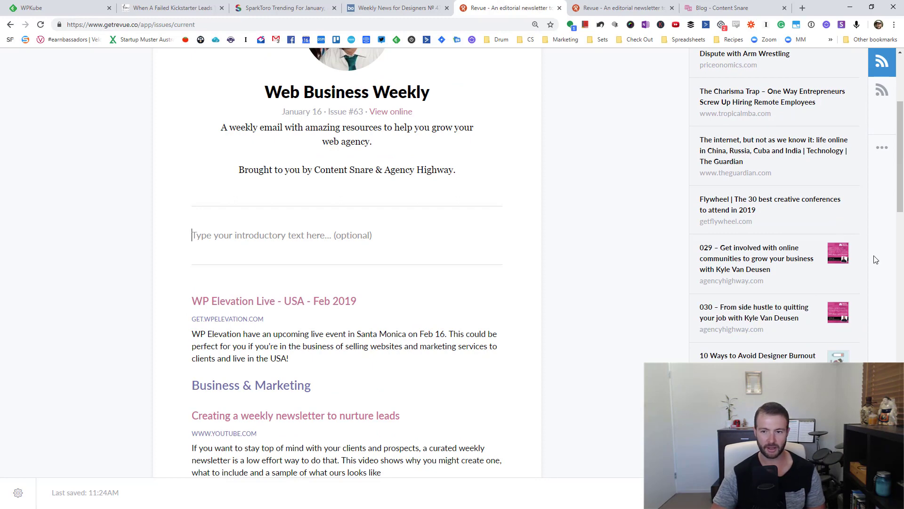
pyautogui.click(313, 239)
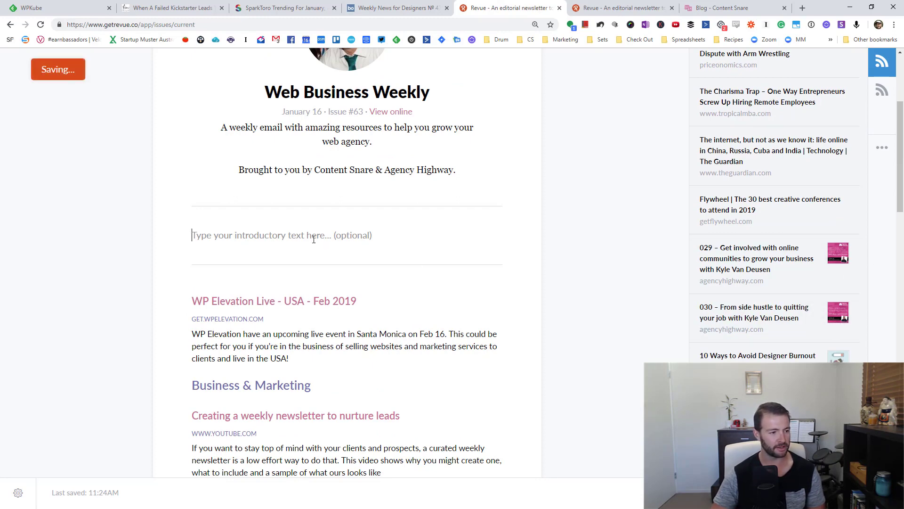
pyautogui.hotkey('ctrl', 'v')
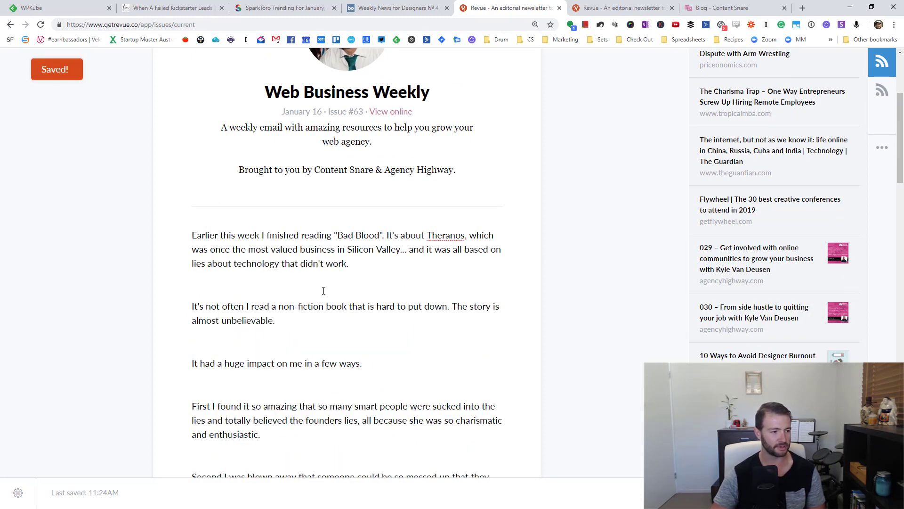
# Remove the blank lines after each intro paragraph, through 'Definitely worth a read!'.
pyautogui.click(323, 288)
pyautogui.press('BackSpace')
pyautogui.click(306, 321)
pyautogui.press('BackSpace')
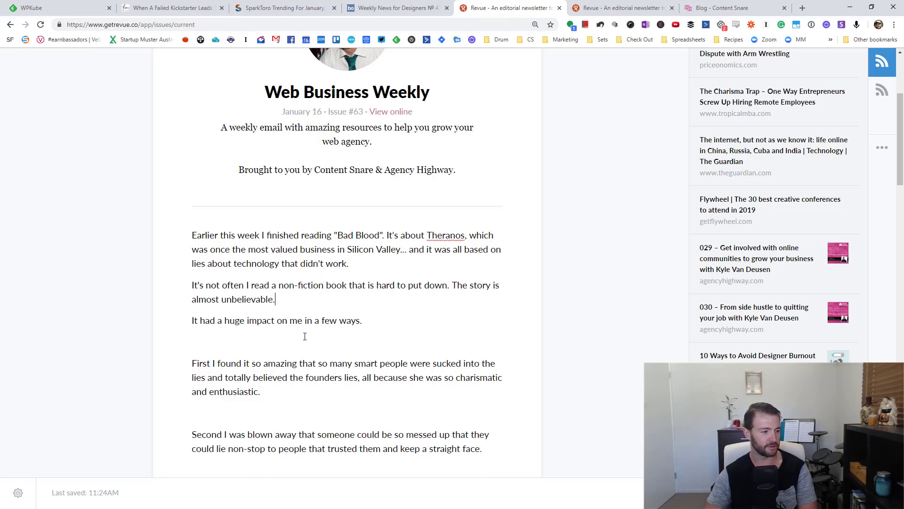
pyautogui.click(305, 337)
pyautogui.press('BackSpace')
pyautogui.scroll(-2, 306, 320)
pyautogui.click(308, 295)
pyautogui.press('BackSpace')
pyautogui.click(308, 324)
pyautogui.press('BackSpace')
pyautogui.scroll(-3, 309, 324)
pyautogui.click(252, 307)
pyautogui.press('BackSpace')
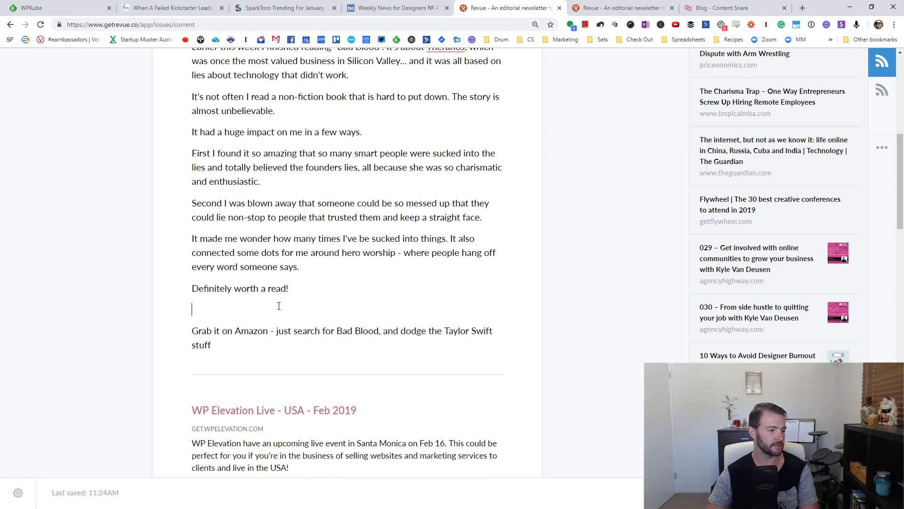
pyautogui.press('BackSpace')
pyautogui.scroll(8, 584, 323)
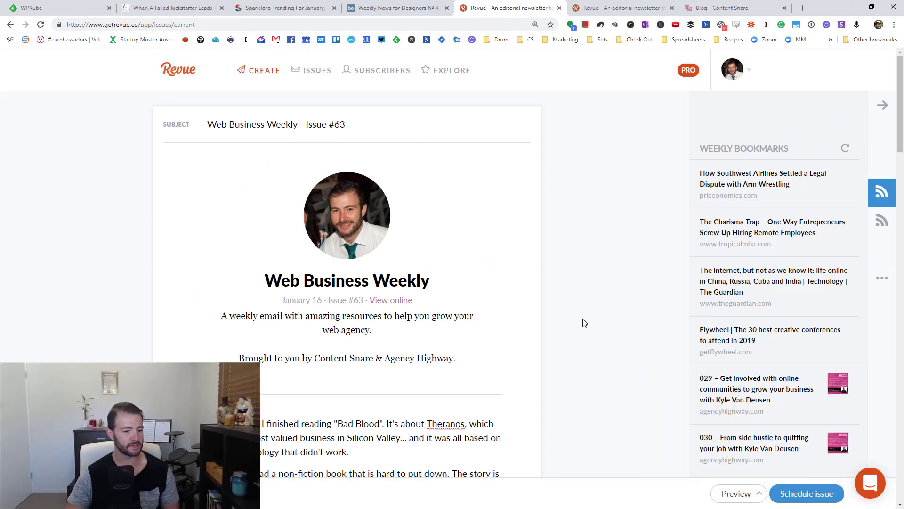
# Reload the editor and show the online preview of Web Business Weekly Issue #63 in a new tab.
pyautogui.press('F5')
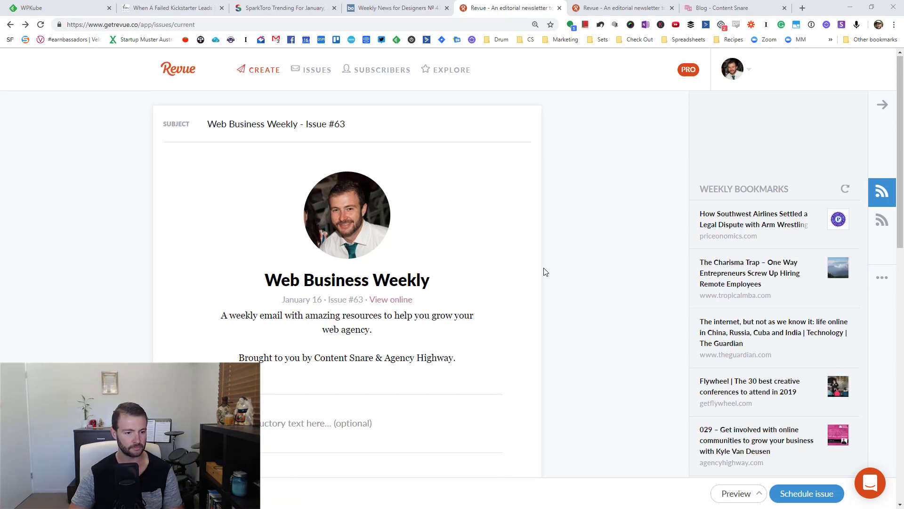
pyautogui.click(736, 493)
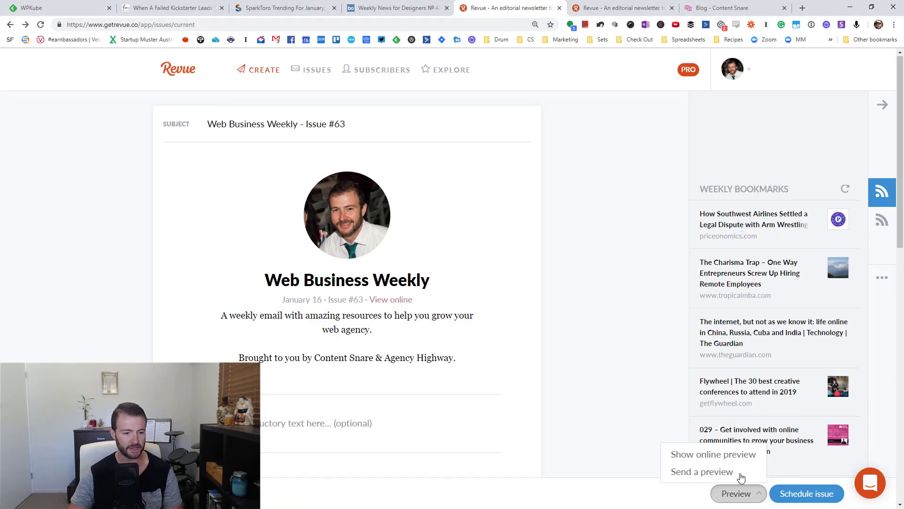
pyautogui.click(732, 460)
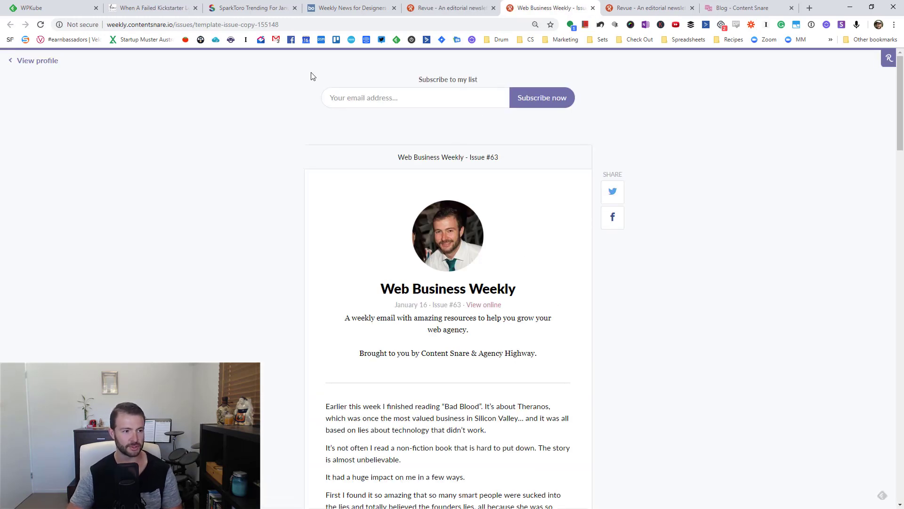
pyautogui.moveTo(375, 99); pyautogui.dragTo(642, 116)
pyautogui.click(629, 108)
pyautogui.scroll(-20, 626, 164)
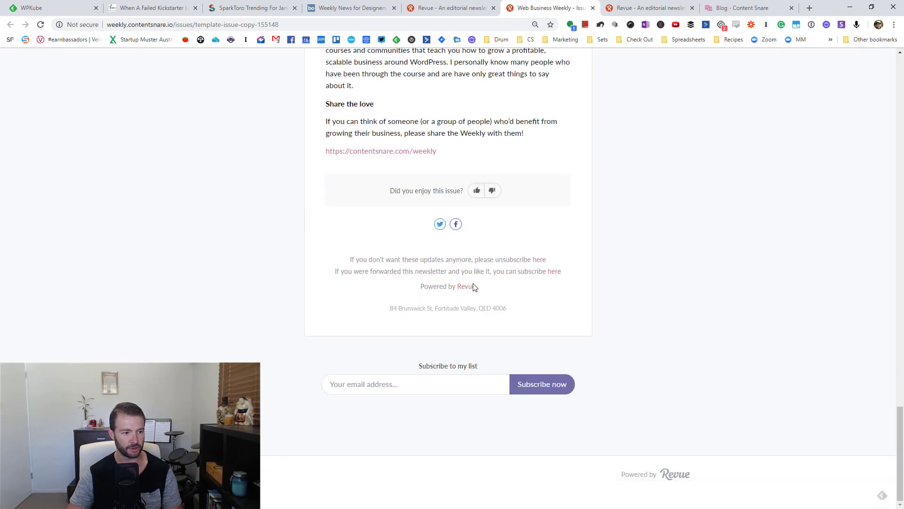
pyautogui.moveTo(534, 296); pyautogui.dragTo(268, 218)
pyautogui.click(561, 138)
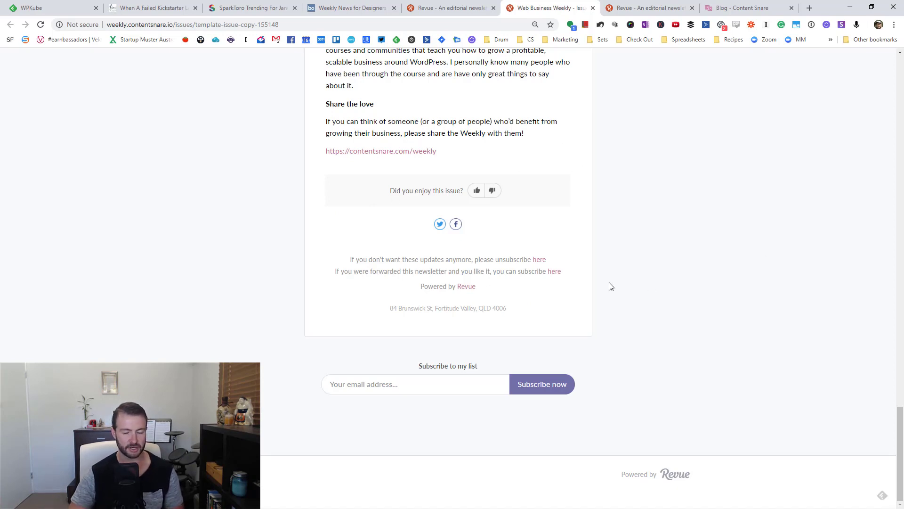
pyautogui.press('Home')
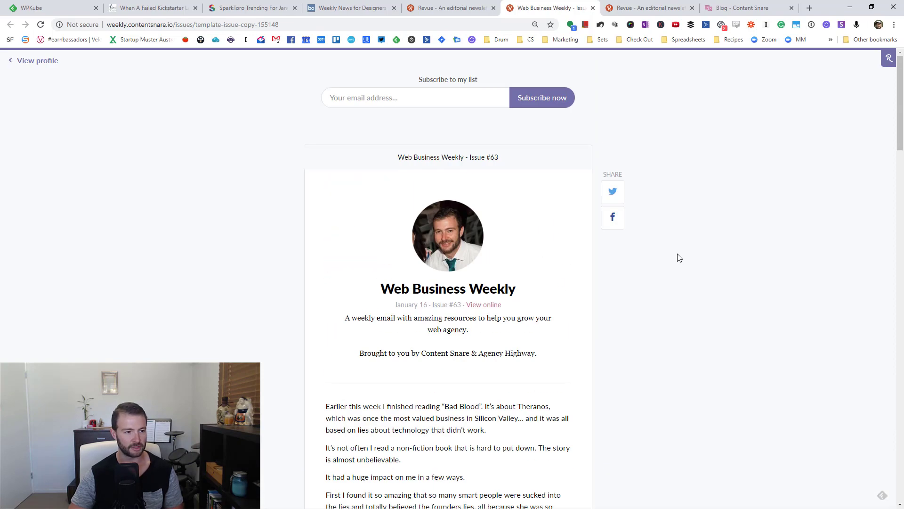